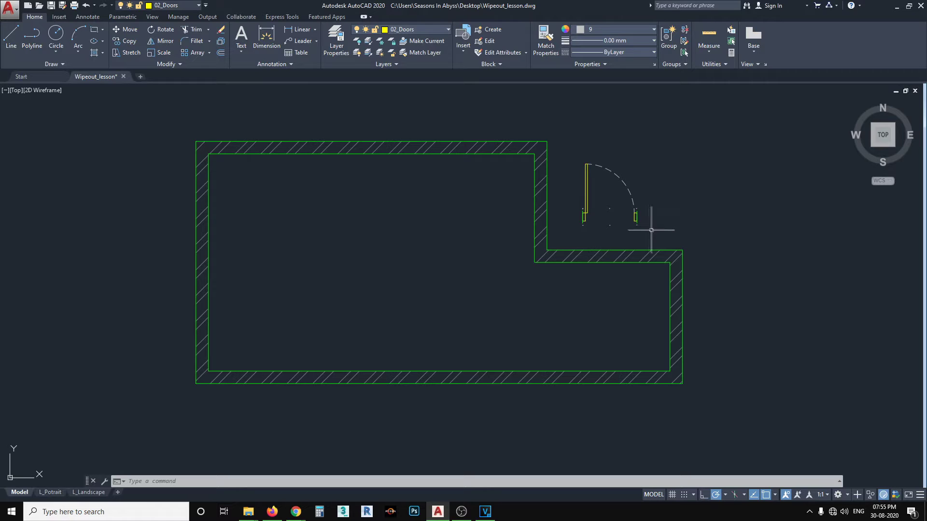
Step: Move the door block from outside the building into the short horizontal wall beside the inner corner
{"action": "left_click", "coordinate": [658, 231]}
{"action": "left_click", "coordinate": [576, 163]}
{"action": "type", "text": "m"}
{"action": "key", "text": "Return"}
{"action": "middle_click_drag", "start_coordinate": [565, 203], "coordinate": [546, 200]}
{"action": "scroll", "coordinate": [555, 206], "scroll_direction": "up", "scroll_amount": 4}
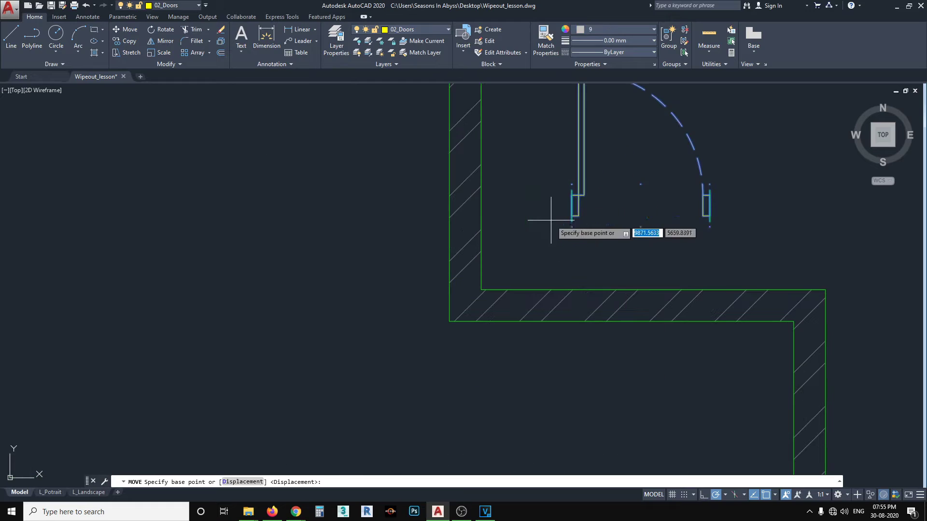
{"action": "left_click", "coordinate": [572, 223]}
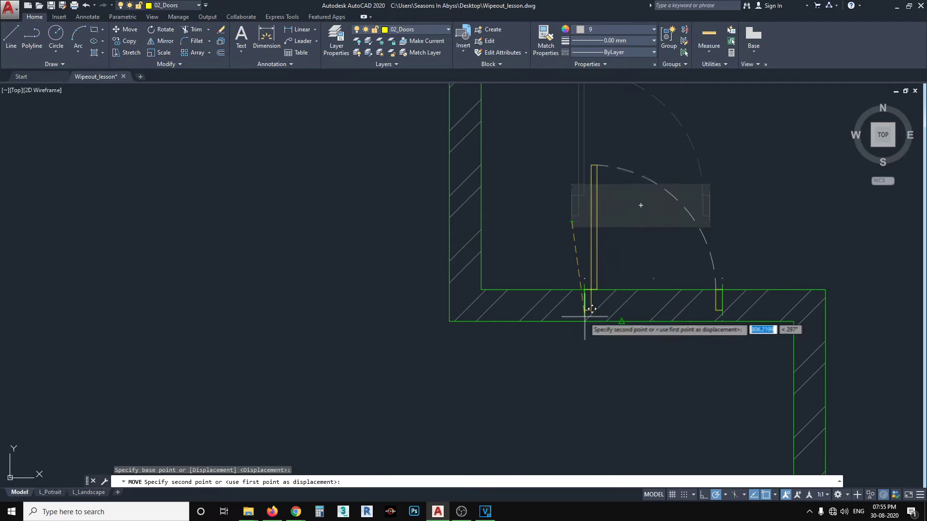
{"action": "left_click", "coordinate": [625, 309]}
{"action": "scroll", "coordinate": [715, 278], "scroll_direction": "down", "scroll_amount": 2}
{"action": "scroll", "coordinate": [714, 278], "scroll_direction": "down", "scroll_amount": 2}
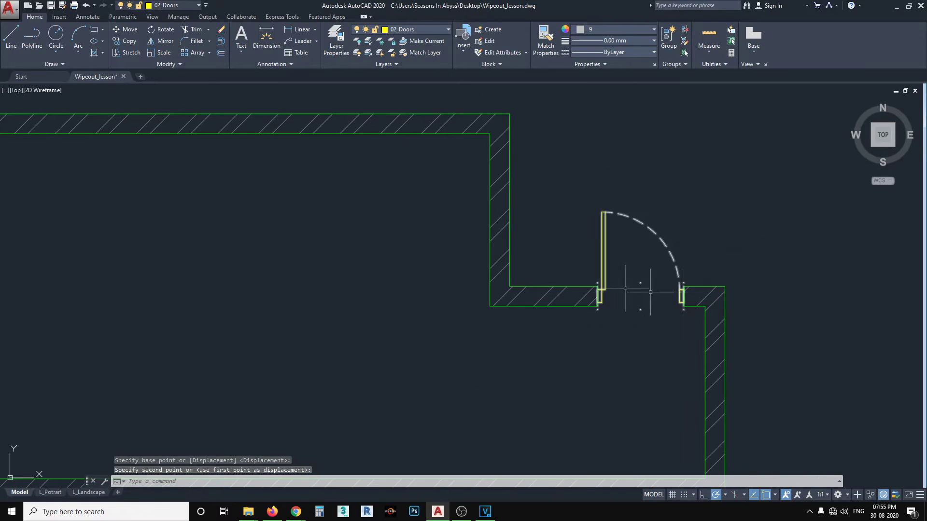
{"action": "middle_click_drag", "start_coordinate": [765, 252], "coordinate": [729, 241]}
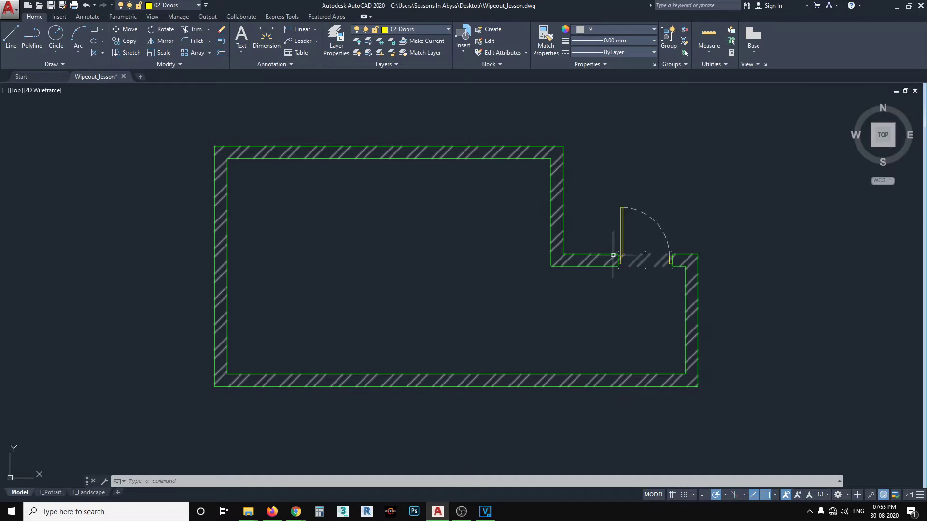
Step: Move the door block out of the short horizontal wall to the middle of the room
{"action": "left_click", "coordinate": [678, 190]}
{"action": "left_click", "coordinate": [600, 217]}
{"action": "type", "text": "m"}
{"action": "key", "text": "Return"}
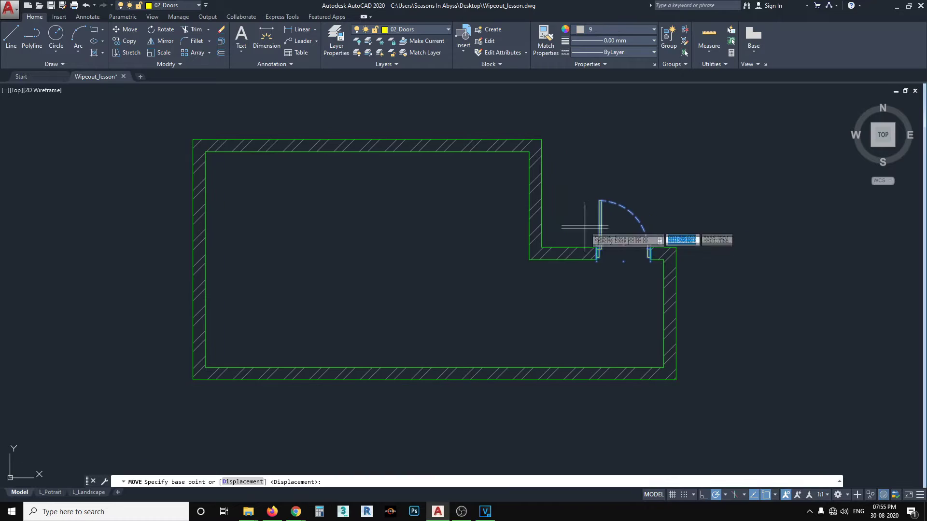
{"action": "left_click", "coordinate": [598, 259]}
{"action": "left_click", "coordinate": [432, 306]}
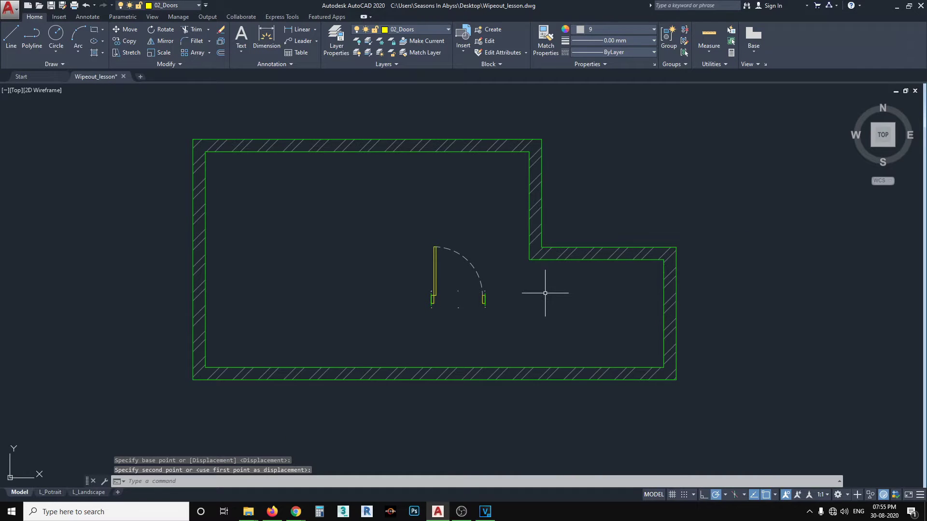
Step: Move the door block out of the room to the empty area above the short horizontal wall
{"action": "left_click", "coordinate": [533, 320]}
{"action": "left_click", "coordinate": [360, 267]}
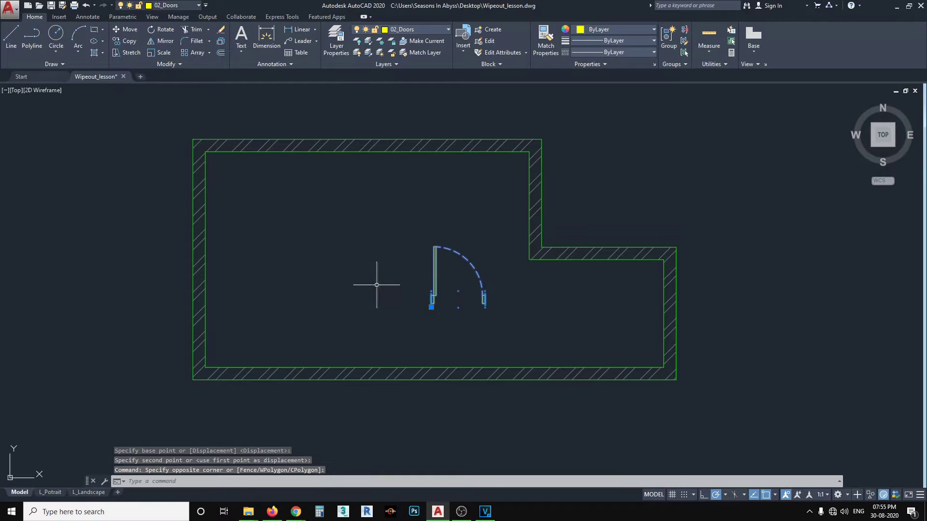
{"action": "type", "text": "m"}
{"action": "key", "text": "Return"}
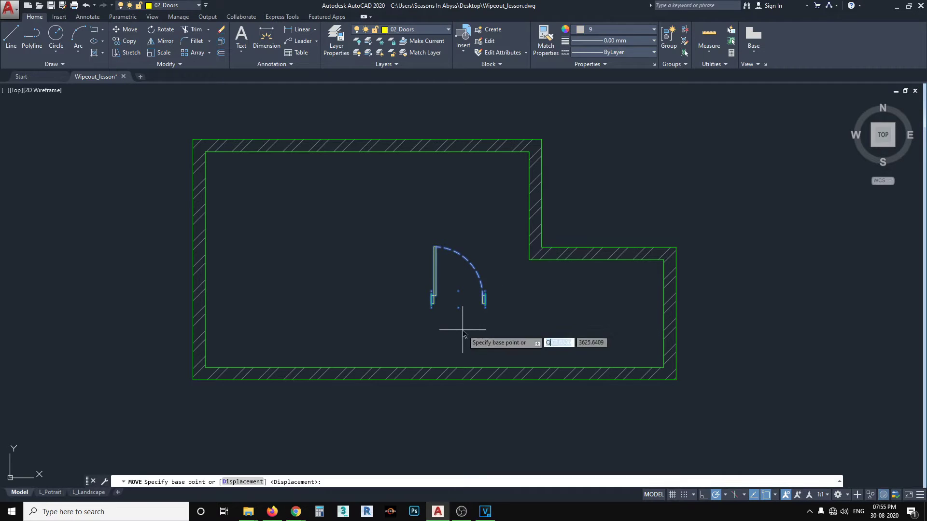
{"action": "middle_click_drag", "start_coordinate": [459, 321], "coordinate": [449, 316]}
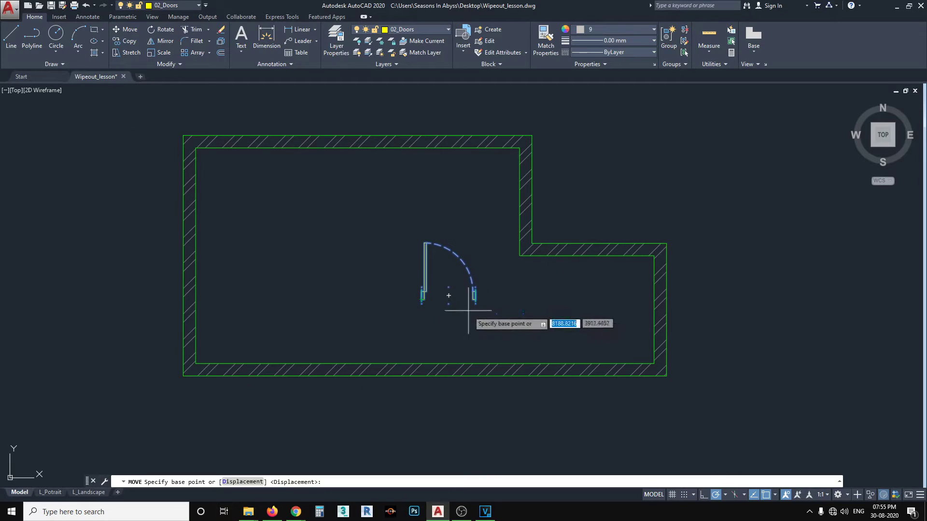
{"action": "left_click", "coordinate": [422, 298]}
{"action": "left_click", "coordinate": [585, 205]}
Step: Copy the door block horizontally to the empty space on its right
{"action": "middle_click_drag", "start_coordinate": [738, 256], "coordinate": [476, 334]}
{"action": "scroll", "coordinate": [443, 306], "scroll_direction": "up", "scroll_amount": 4}
{"action": "scroll", "coordinate": [446, 308], "scroll_direction": "down", "scroll_amount": 4}
{"action": "scroll", "coordinate": [434, 309], "scroll_direction": "up", "scroll_amount": 2}
{"action": "left_click", "coordinate": [441, 314]}
{"action": "left_click", "coordinate": [251, 237]}
{"action": "type", "text": "co"}
{"action": "key", "text": "Return"}
{"action": "middle_click_drag", "start_coordinate": [251, 237], "coordinate": [228, 248]}
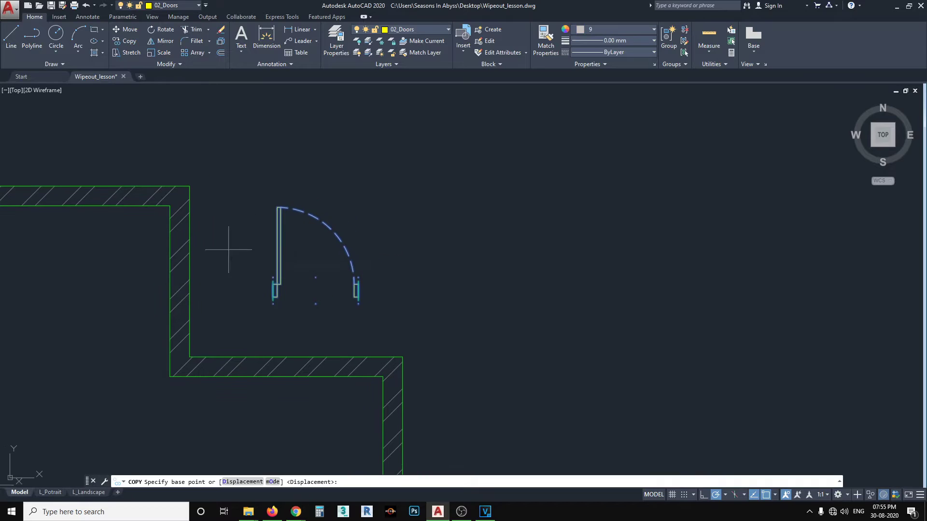
{"action": "left_click", "coordinate": [272, 299]}
{"action": "left_click", "coordinate": [442, 299]}
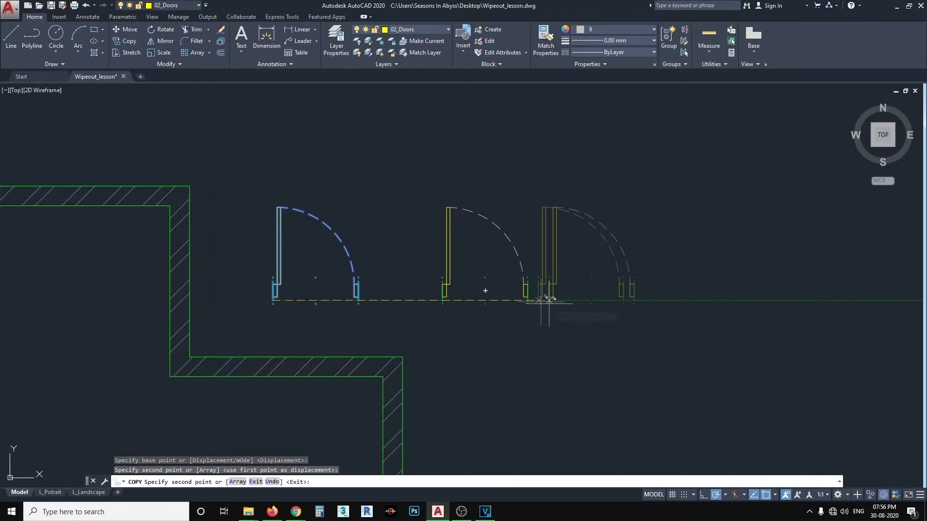
{"action": "key", "text": "Escape"}
Step: Explode the copied door block into separate objects
{"action": "middle_click_drag", "start_coordinate": [523, 319], "coordinate": [536, 318]}
{"action": "left_click", "coordinate": [578, 310]}
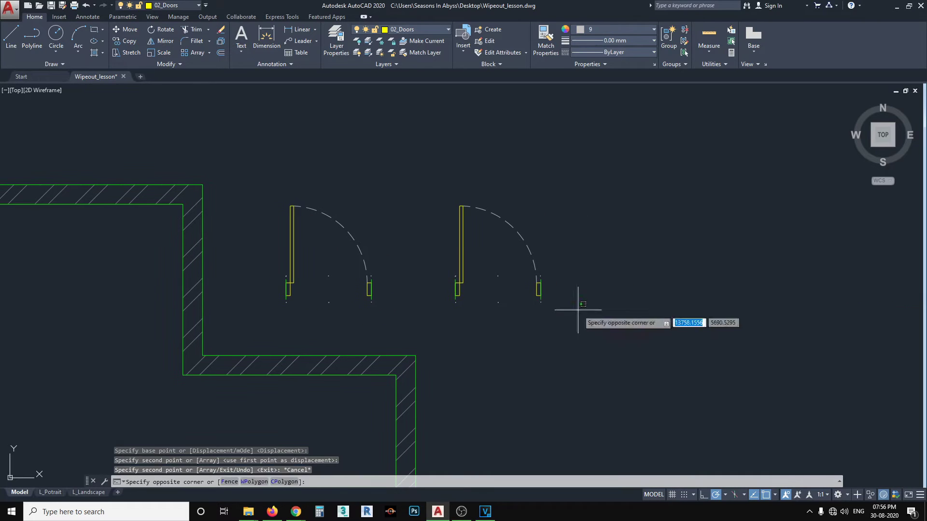
{"action": "left_click", "coordinate": [435, 271]}
{"action": "type", "text": "x"}
{"action": "key", "text": "Return"}
Step: Erase the two green end lines and the wipeout from the exploded door copy, keeping its frames, leaf and swing
{"action": "scroll", "coordinate": [549, 312], "scroll_direction": "up", "scroll_amount": 4}
{"action": "left_click", "coordinate": [573, 310]}
{"action": "left_click", "coordinate": [274, 273]}
{"action": "key", "text": "Delete"}
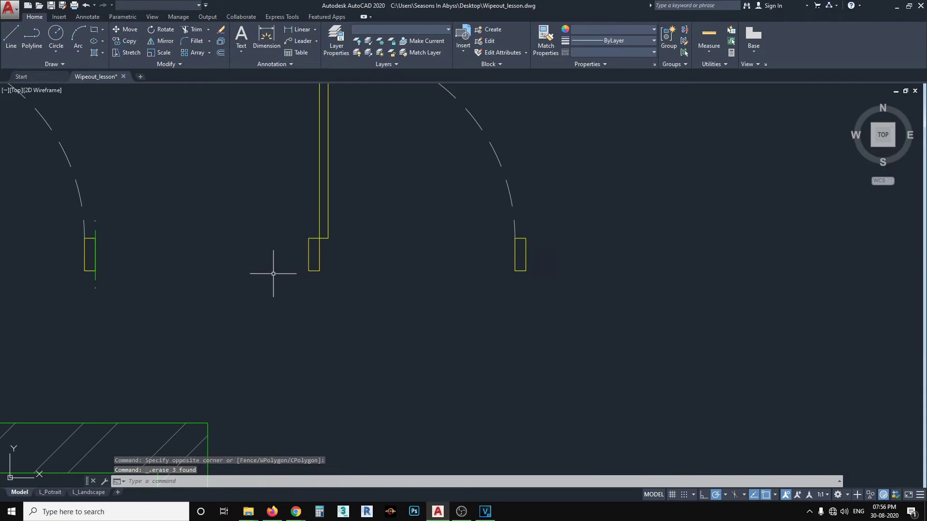
{"action": "scroll", "coordinate": [314, 311], "scroll_direction": "down", "scroll_amount": 2}
{"action": "middle_click_drag", "start_coordinate": [314, 310], "coordinate": [382, 311]}
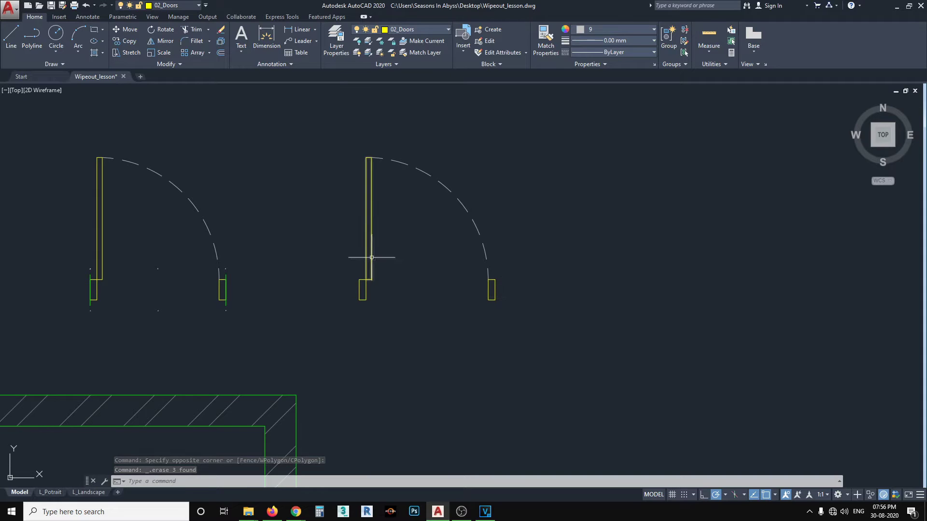
{"action": "middle_click_drag", "start_coordinate": [379, 290], "coordinate": [465, 306]}
{"action": "scroll", "coordinate": [506, 316], "scroll_direction": "down", "scroll_amount": 2}
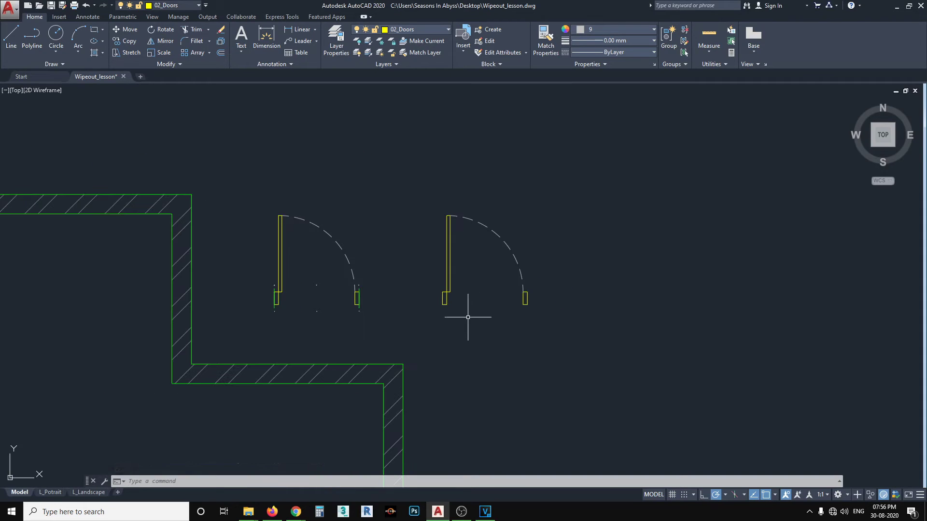
{"action": "middle_click_drag", "start_coordinate": [389, 340], "coordinate": [415, 326]}
{"action": "scroll", "coordinate": [277, 313], "scroll_direction": "up", "scroll_amount": 2}
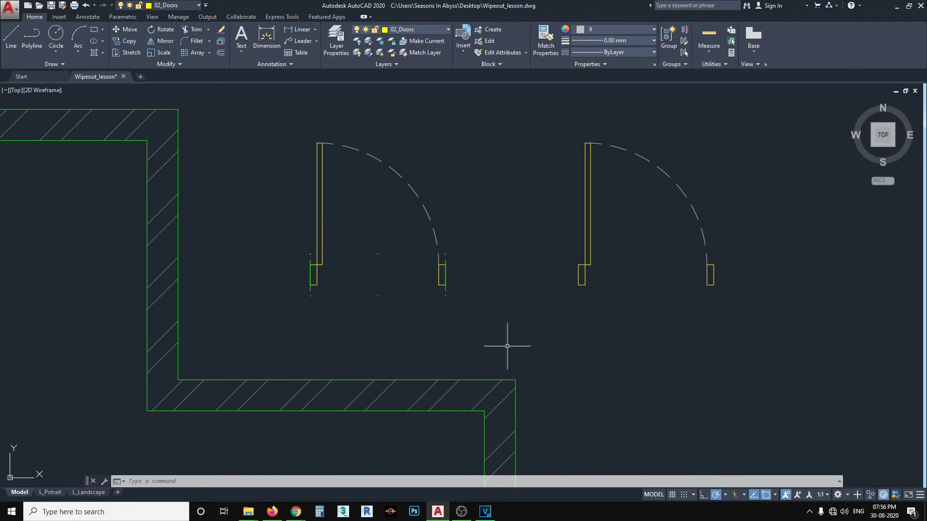
Step: Measure the thickness of the horizontal wall at the inner corner below the doors
{"action": "scroll", "coordinate": [285, 371], "scroll_direction": "down", "scroll_amount": 2}
{"action": "type", "text": "di"}
{"action": "key", "text": "Return"}
{"action": "scroll", "coordinate": [201, 387], "scroll_direction": "up", "scroll_amount": 6}
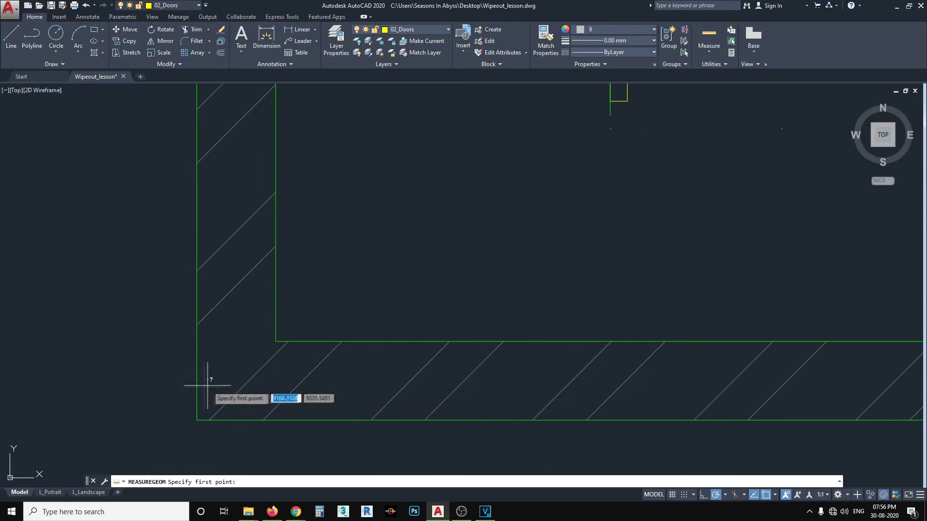
{"action": "left_click", "coordinate": [276, 341]}
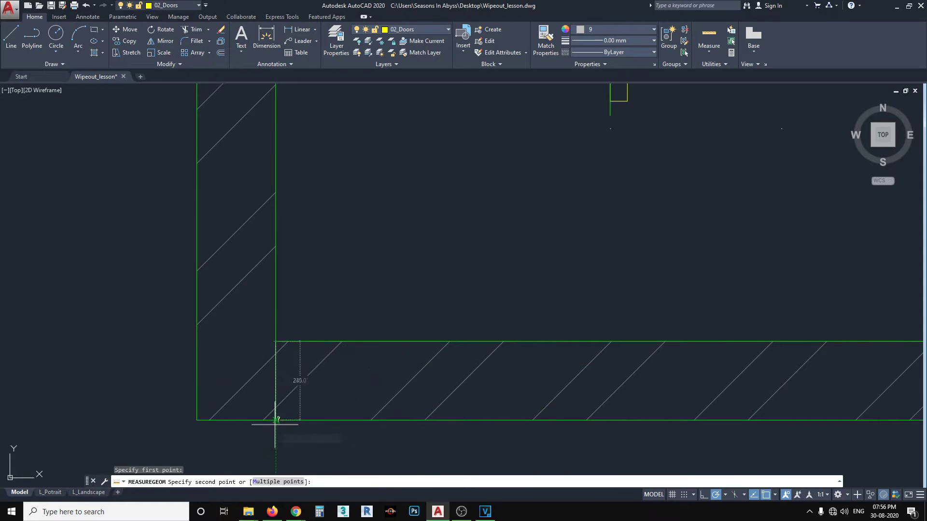
{"action": "key", "text": "Escape"}
{"action": "scroll", "coordinate": [525, 345], "scroll_direction": "down", "scroll_amount": 6}
Step: Draw a vertical line 230 long just left of the exploded door's hinge-side frame
{"action": "middle_click_drag", "start_coordinate": [526, 345], "coordinate": [450, 351]}
{"action": "scroll", "coordinate": [542, 312], "scroll_direction": "up", "scroll_amount": 4}
{"action": "middle_click_drag", "start_coordinate": [662, 321], "coordinate": [525, 331]}
{"action": "type", "text": "l"}
{"action": "key", "text": "Return"}
{"action": "middle_click_drag", "start_coordinate": [609, 240], "coordinate": [563, 244]}
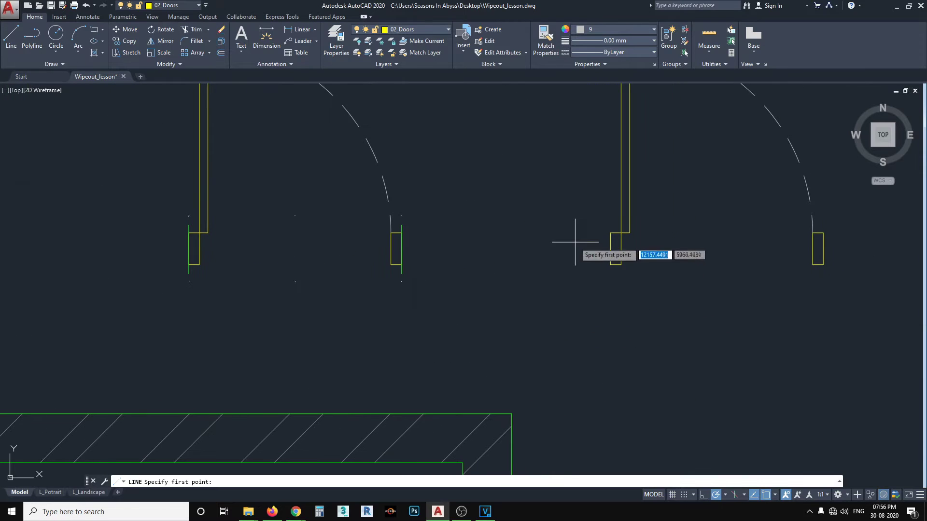
{"action": "left_click", "coordinate": [570, 232]}
{"action": "type", "text": "230"}
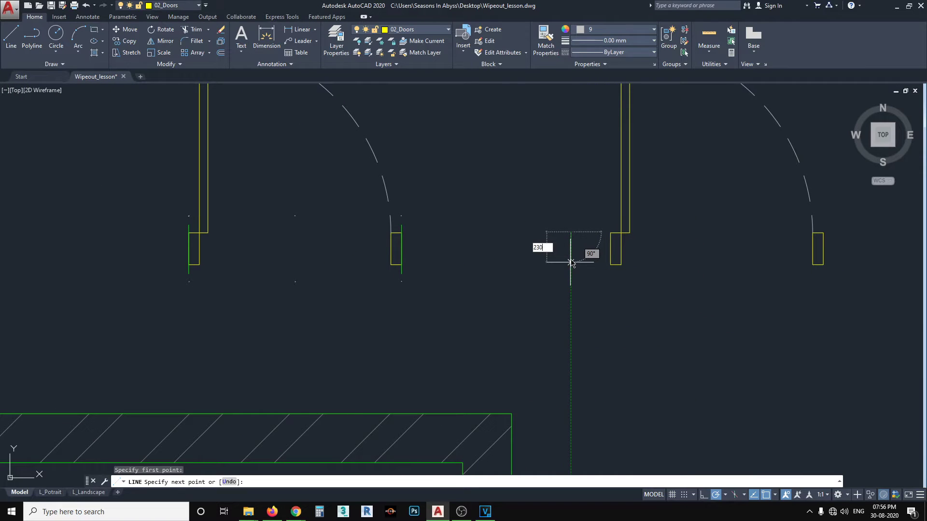
{"action": "key", "text": "Return"}
{"action": "key", "text": "Escape"}
Step: Move the vertical line by its midpoint onto the midpoint of the hinge-side frame's outer edge
{"action": "left_click", "coordinate": [597, 305]}
{"action": "left_click", "coordinate": [547, 266]}
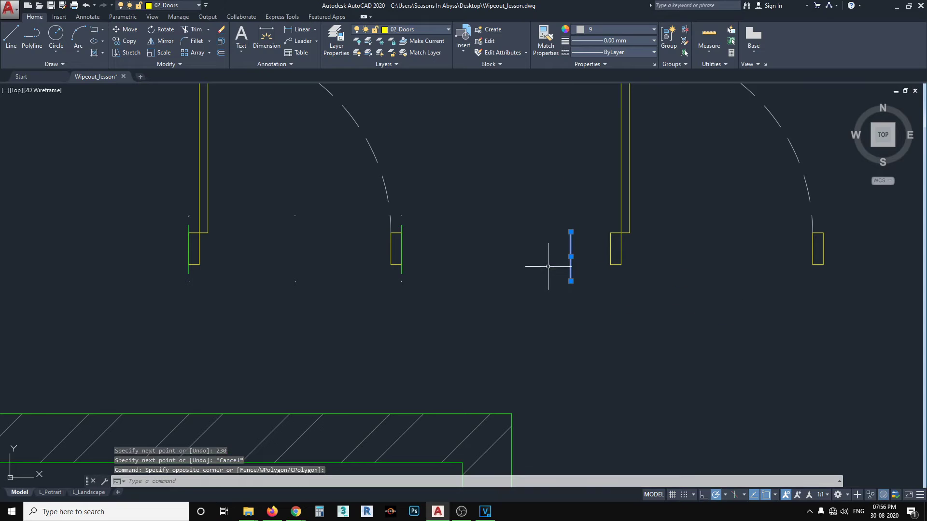
{"action": "type", "text": "m"}
{"action": "key", "text": "Return"}
{"action": "middle_click_drag", "start_coordinate": [548, 265], "coordinate": [528, 264]}
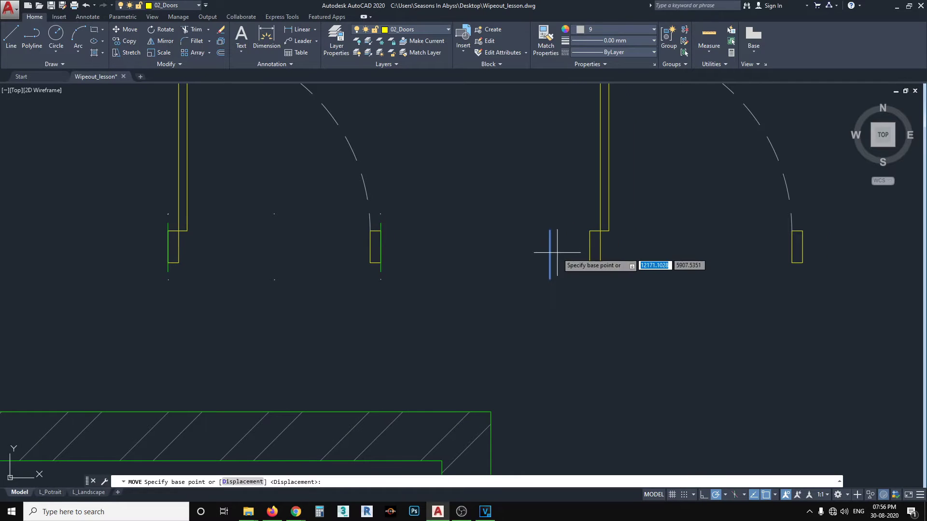
{"action": "left_click", "coordinate": [550, 254]}
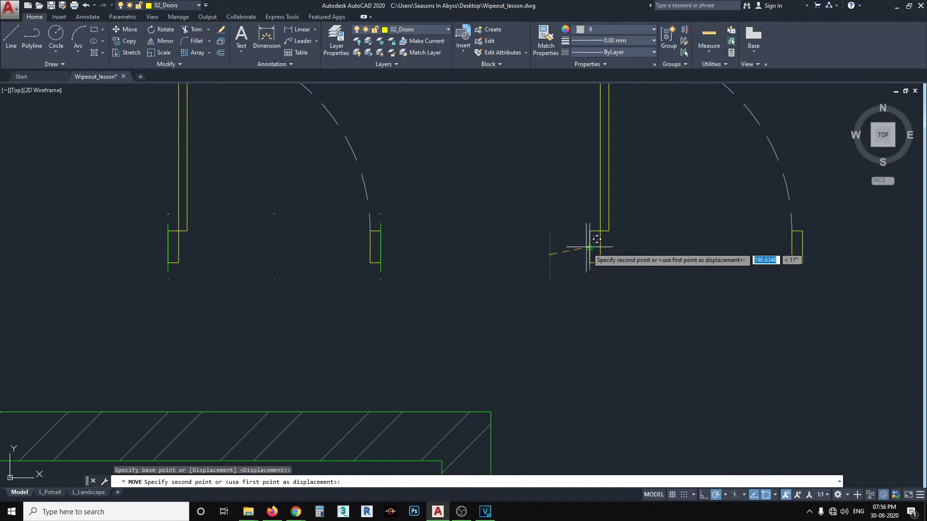
{"action": "key", "text": "Escape"}
Step: Copy the vertical line from the hinge-side frame to the midpoint of the opposite frame's outer edge
{"action": "left_click", "coordinate": [608, 292]}
{"action": "left_click", "coordinate": [574, 268]}
{"action": "type", "text": "co"}
{"action": "key", "text": "Return"}
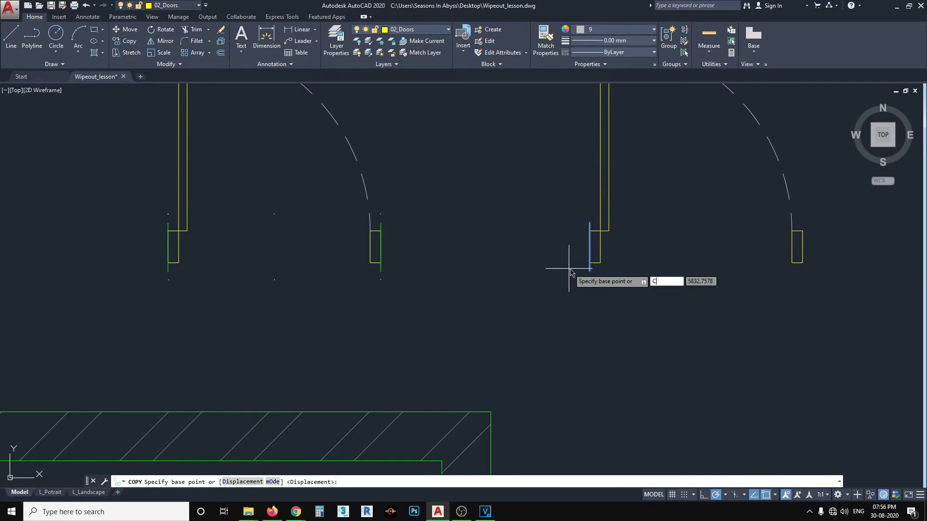
{"action": "middle_click_drag", "start_coordinate": [585, 270], "coordinate": [544, 269]}
{"action": "left_click", "coordinate": [548, 251]}
{"action": "left_click", "coordinate": [761, 248]}
{"action": "key", "text": "Escape"}
Step: Match the properties of the green outer wall line onto both vertical lines of the exploded door
{"action": "middle_click_drag", "start_coordinate": [619, 332], "coordinate": [616, 304]}
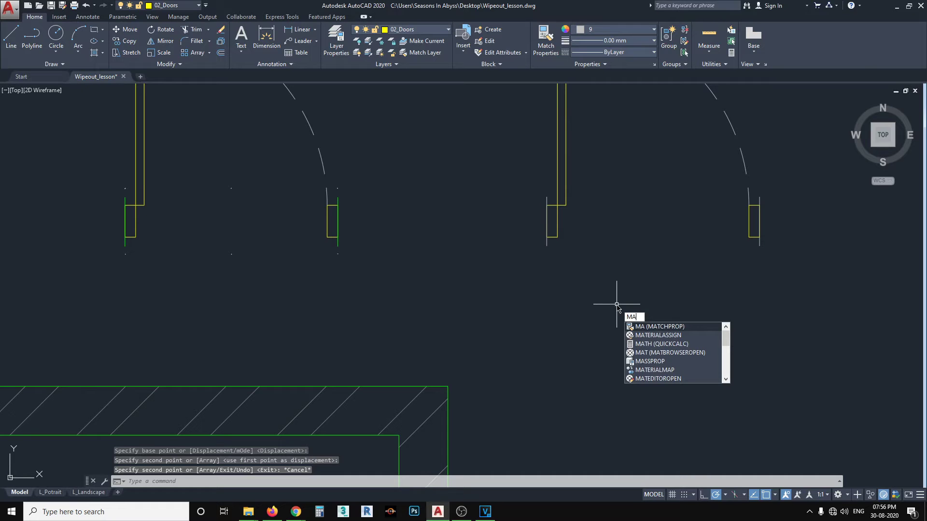
{"action": "key", "text": "Return"}
{"action": "left_click", "coordinate": [396, 386]}
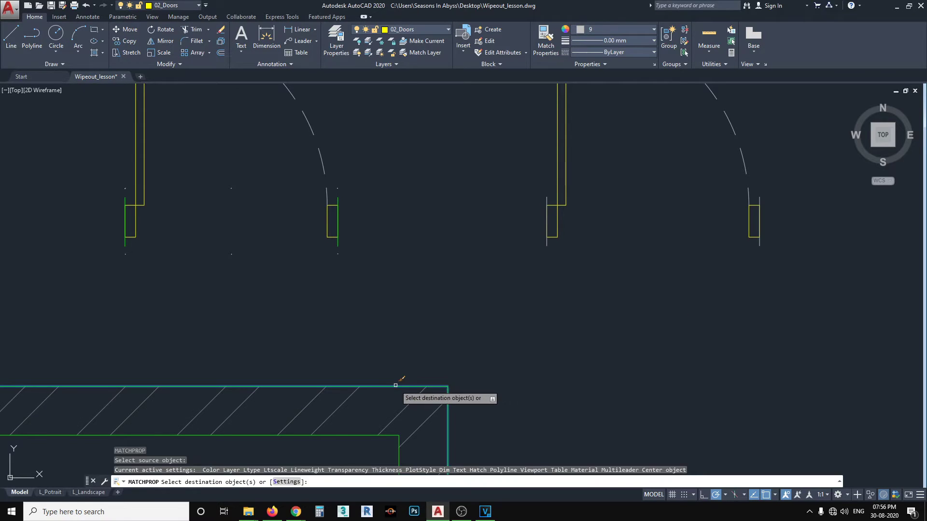
{"action": "left_click", "coordinate": [816, 297]}
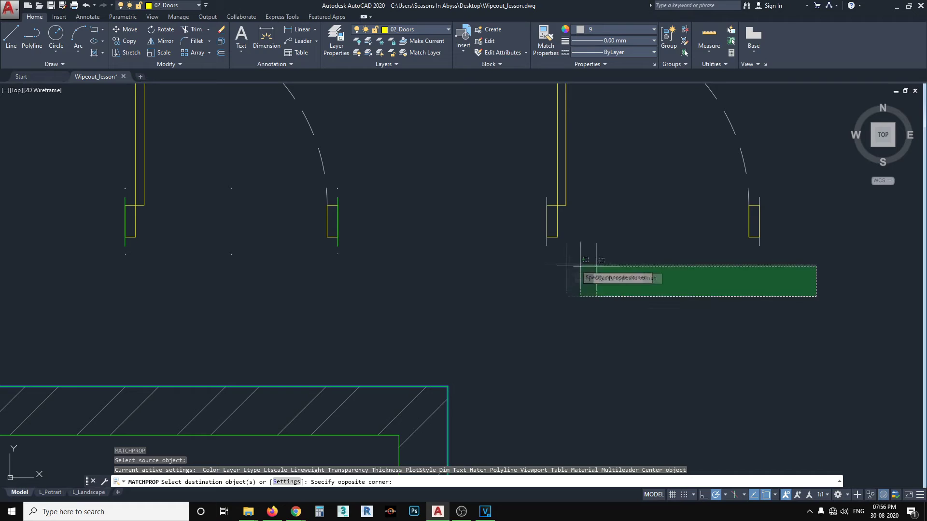
{"action": "left_click", "coordinate": [510, 242]}
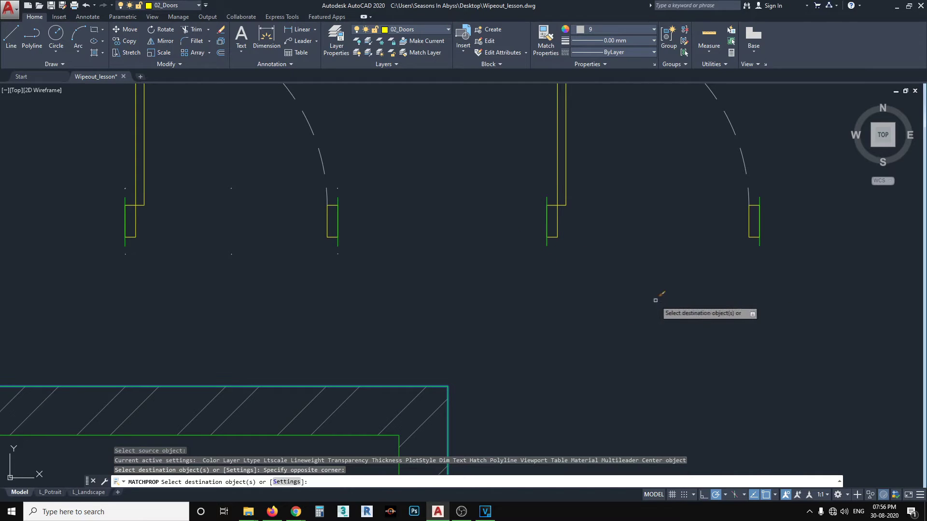
{"action": "key", "text": "Return"}
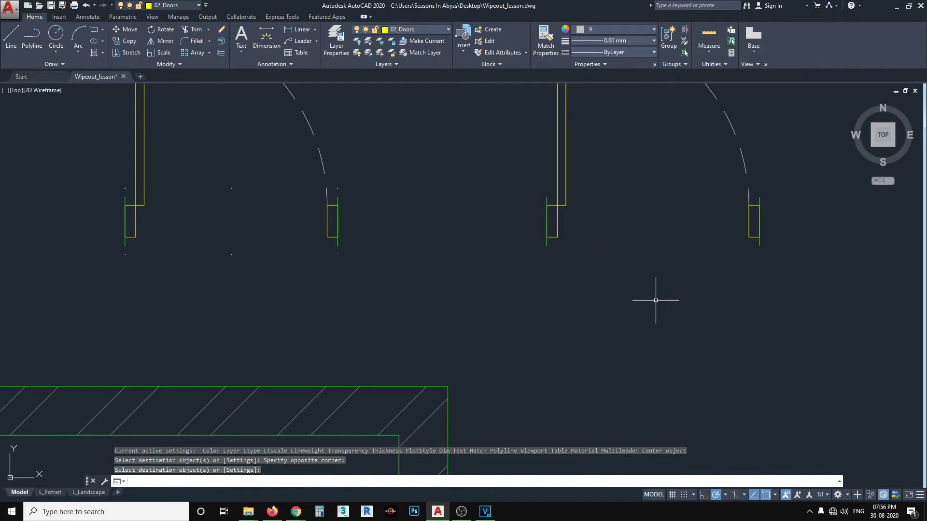
Step: Draw a rectangular wipeout around both door frames, with its corners tracked 5 units beyond the ends of the green vertical lines
{"action": "scroll", "coordinate": [615, 325], "scroll_direction": "down", "scroll_amount": 5}
{"action": "scroll", "coordinate": [579, 310], "scroll_direction": "up", "scroll_amount": 4}
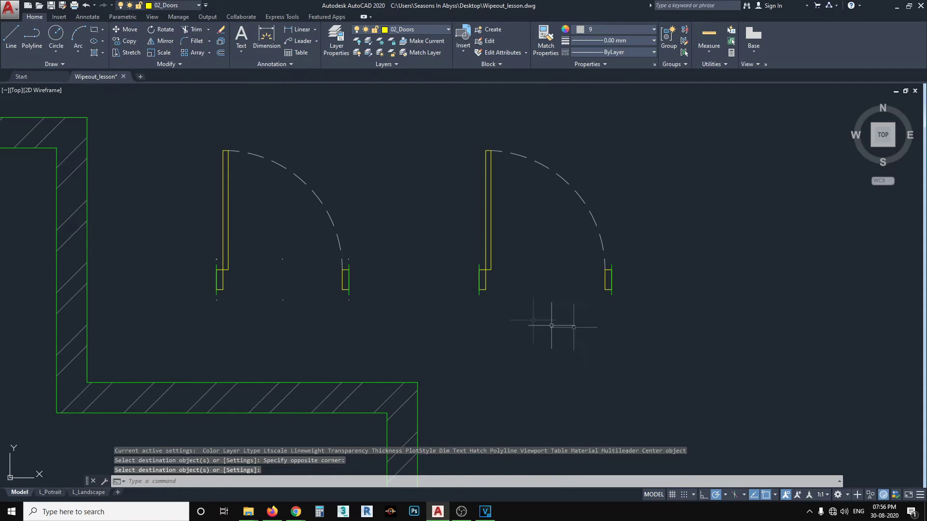
{"action": "middle_click_drag", "start_coordinate": [524, 318], "coordinate": [475, 313]}
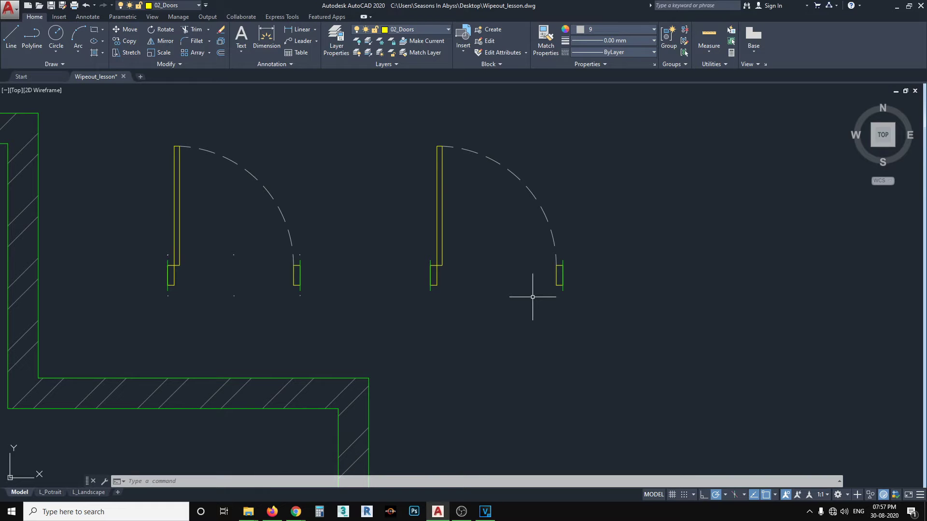
{"action": "scroll", "coordinate": [424, 277], "scroll_direction": "up", "scroll_amount": 2}
{"action": "middle_click_drag", "start_coordinate": [399, 332], "coordinate": [383, 344]}
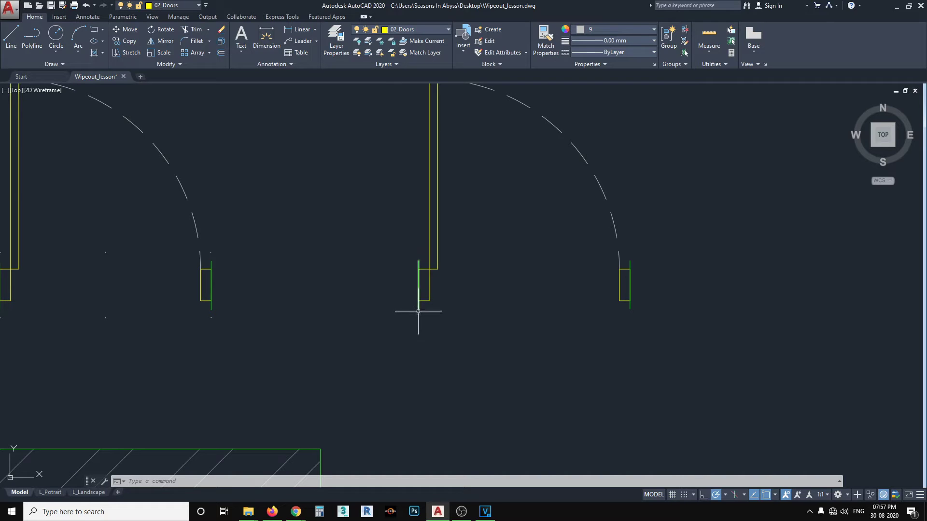
{"action": "mouse_move", "coordinate": [286, 405]}
{"action": "middle_mouse_down"}
{"action": "mouse_move", "coordinate": [593, 339]}
{"action": "mouse_move", "coordinate": [603, 321]}
{"action": "mouse_move", "coordinate": [395, 367]}
{"action": "middle_mouse_up"}
{"action": "type", "text": "ip"}
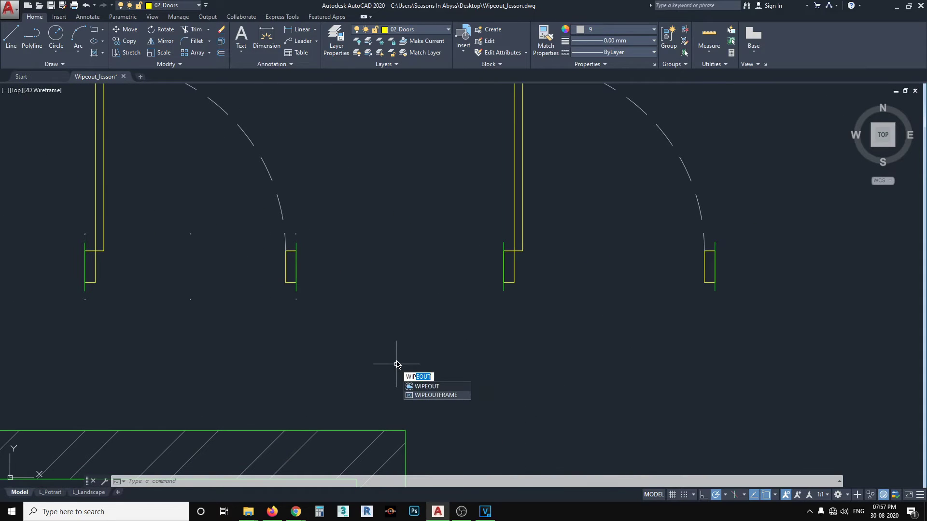
{"action": "key", "text": "Return"}
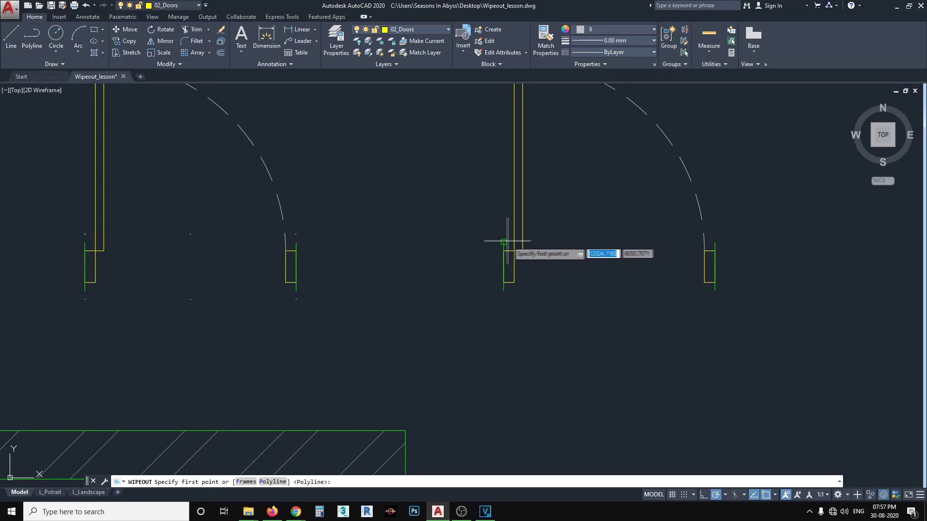
{"action": "type", "text": "5"}
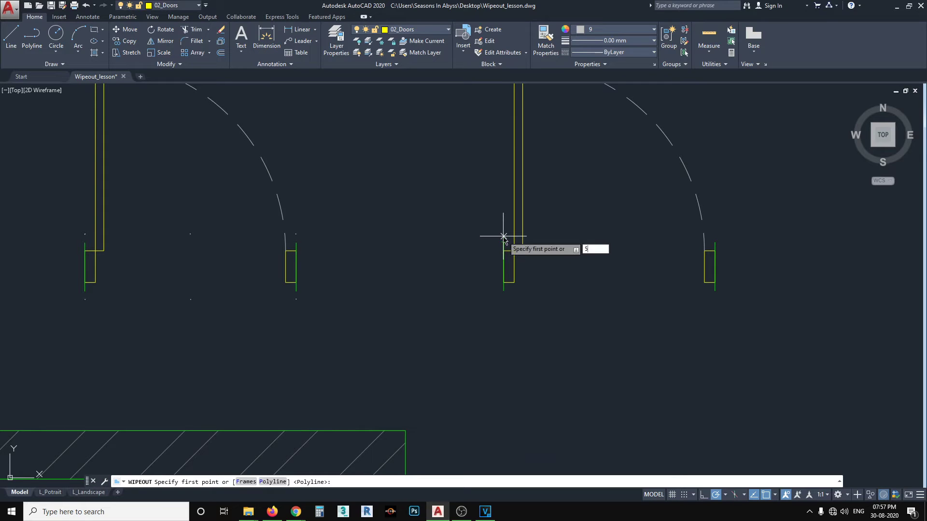
{"action": "key", "text": "Return"}
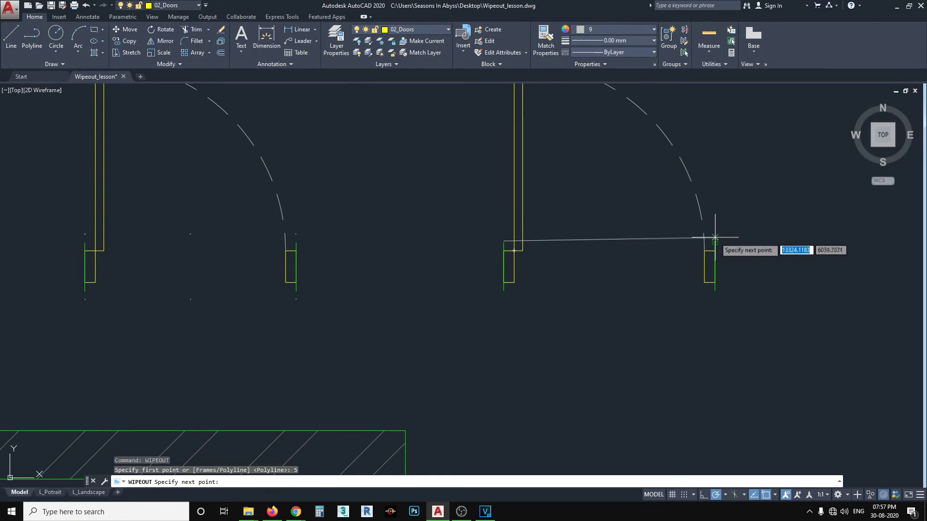
{"action": "type", "text": "5"}
{"action": "key", "text": "Return"}
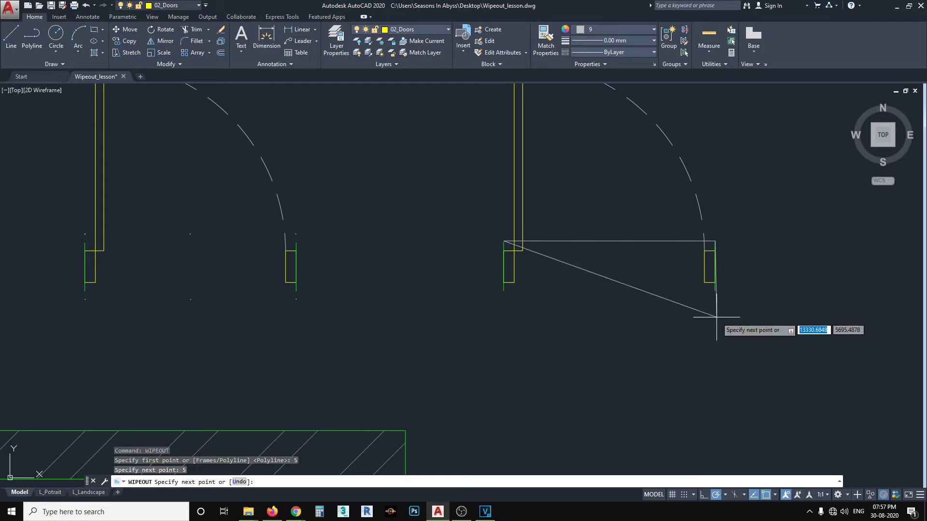
{"action": "type", "text": "5"}
{"action": "key", "text": "Return"}
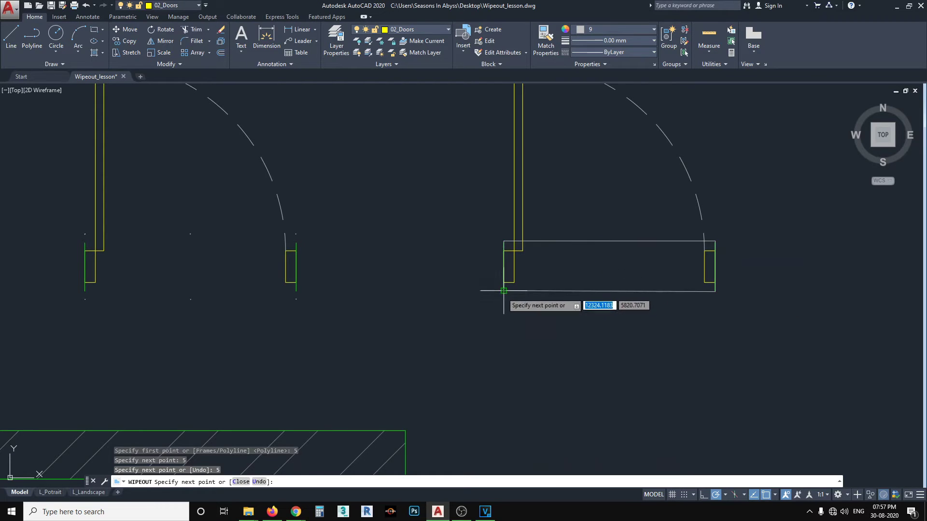
{"action": "type", "text": "5"}
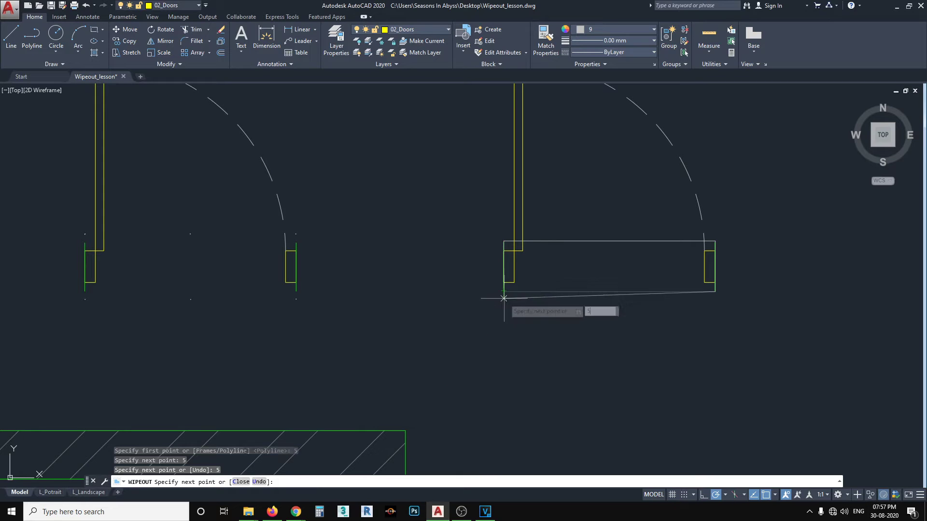
{"action": "key", "text": "Return"}
{"action": "key", "text": "Return"}
Step: Send the new wipeout to the back of the draw order, behind the door frame lines
{"action": "middle_click_drag", "start_coordinate": [561, 310], "coordinate": [424, 368]}
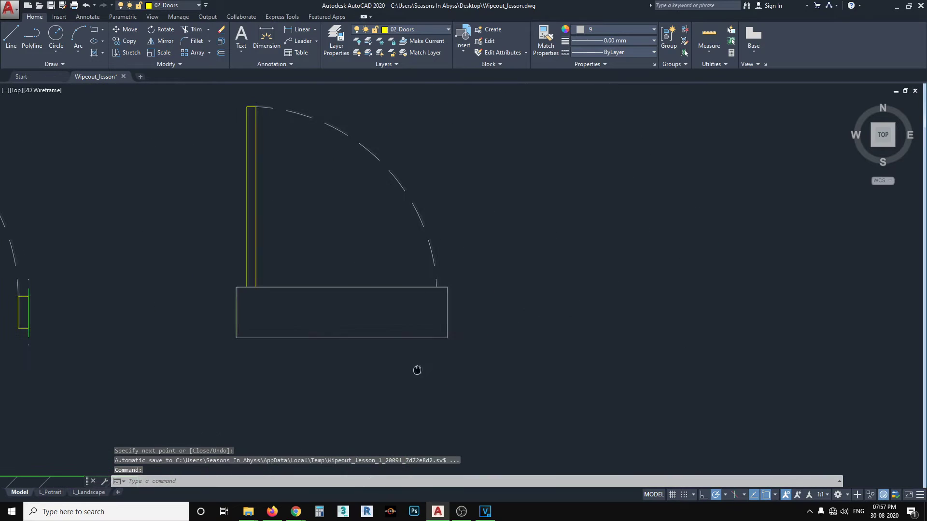
{"action": "scroll", "coordinate": [423, 362], "scroll_direction": "down", "scroll_amount": 2}
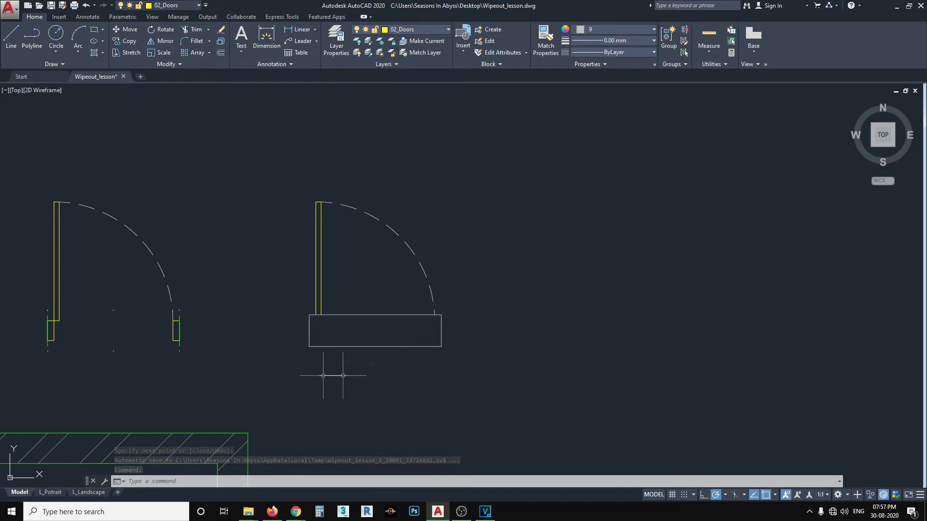
{"action": "middle_click_drag", "start_coordinate": [337, 385], "coordinate": [409, 371]}
{"action": "left_click", "coordinate": [422, 384]}
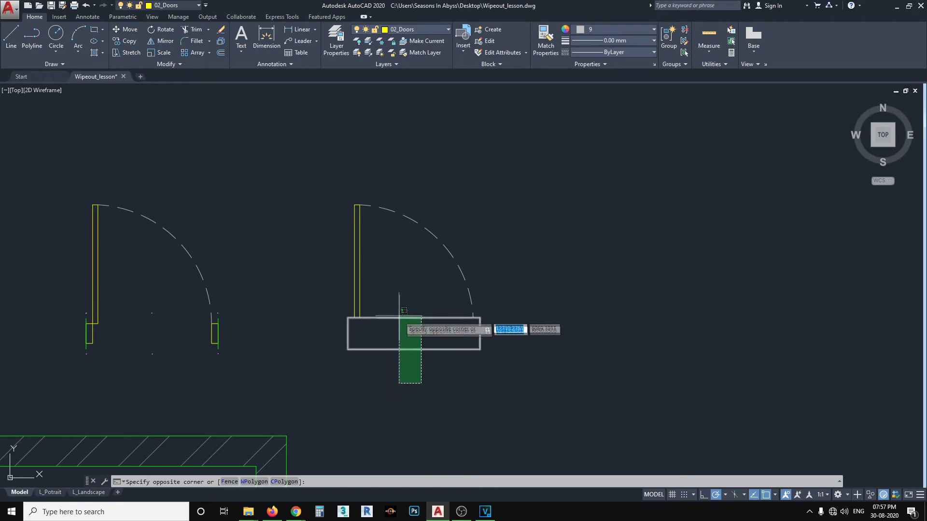
{"action": "left_click", "coordinate": [399, 305]}
{"action": "type", "text": "d"}
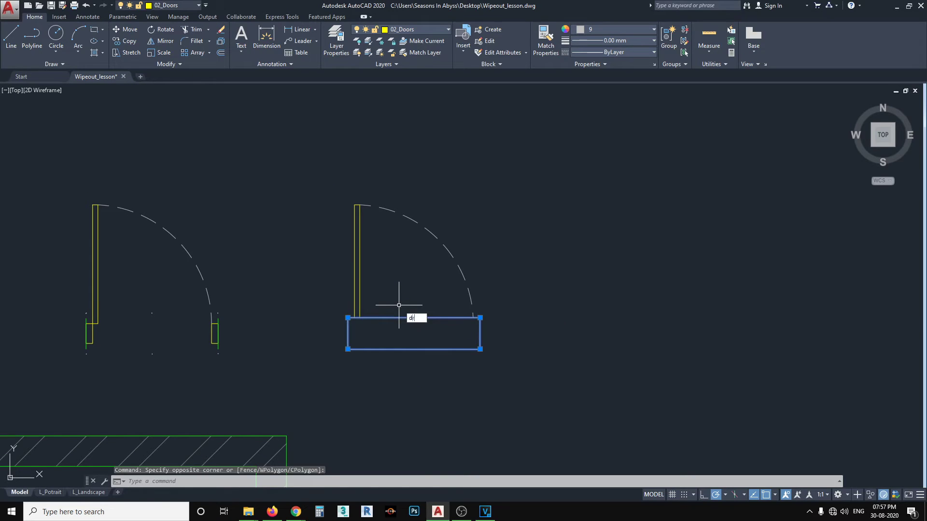
{"action": "type", "text": "r"}
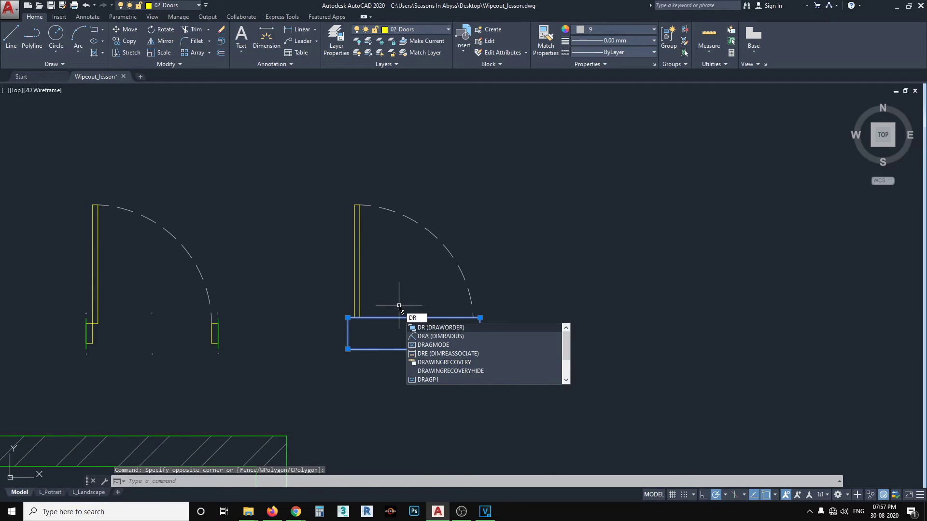
{"action": "key", "text": "Return"}
{"action": "left_click", "coordinate": [439, 360]}
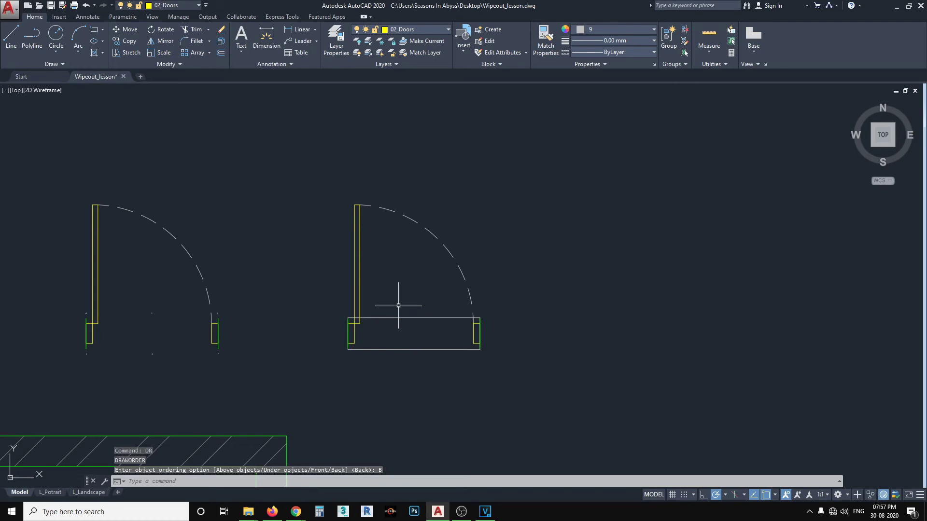
Step: Set the linetype of the exploded door's wipeout to ACAD_ISO07W100
{"action": "middle_click_drag", "start_coordinate": [388, 372], "coordinate": [410, 384]}
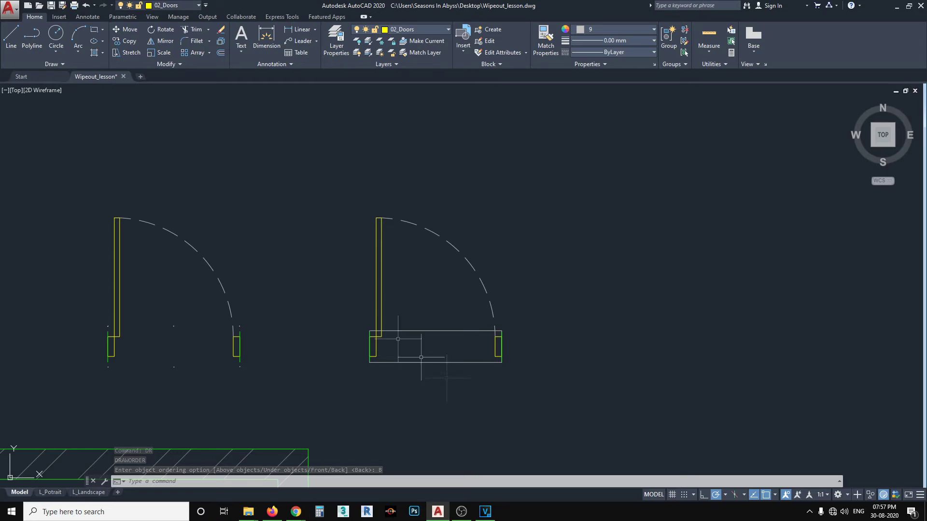
{"action": "scroll", "coordinate": [394, 359], "scroll_direction": "up", "scroll_amount": 2}
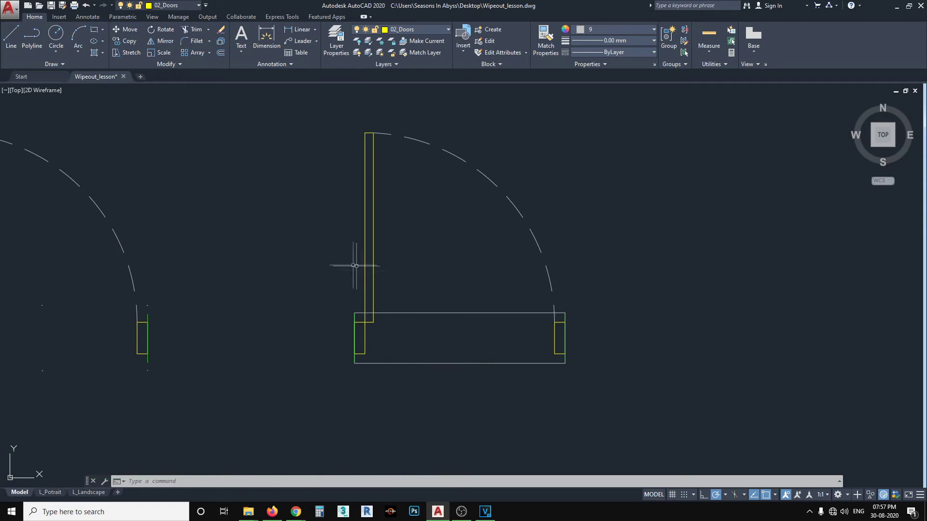
{"action": "middle_click_drag", "start_coordinate": [535, 359], "coordinate": [565, 358]}
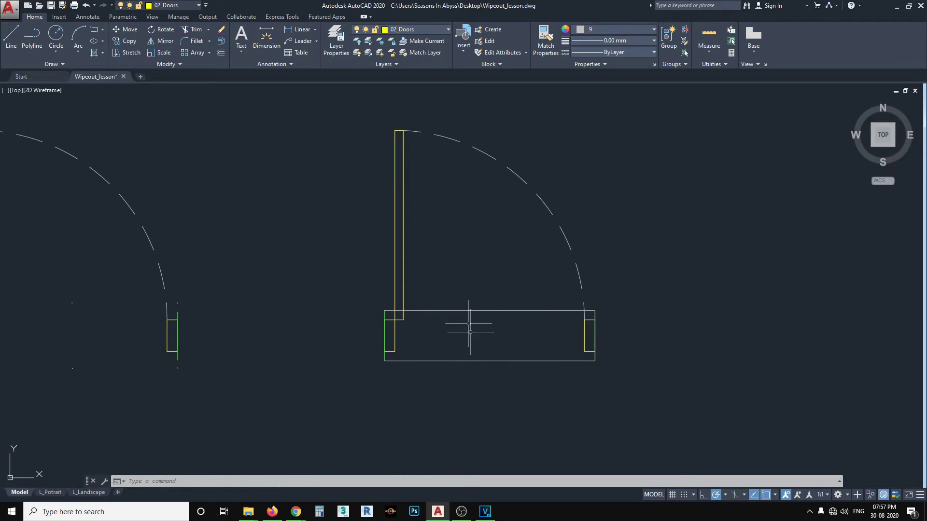
{"action": "scroll", "coordinate": [482, 387], "scroll_direction": "down", "scroll_amount": 2}
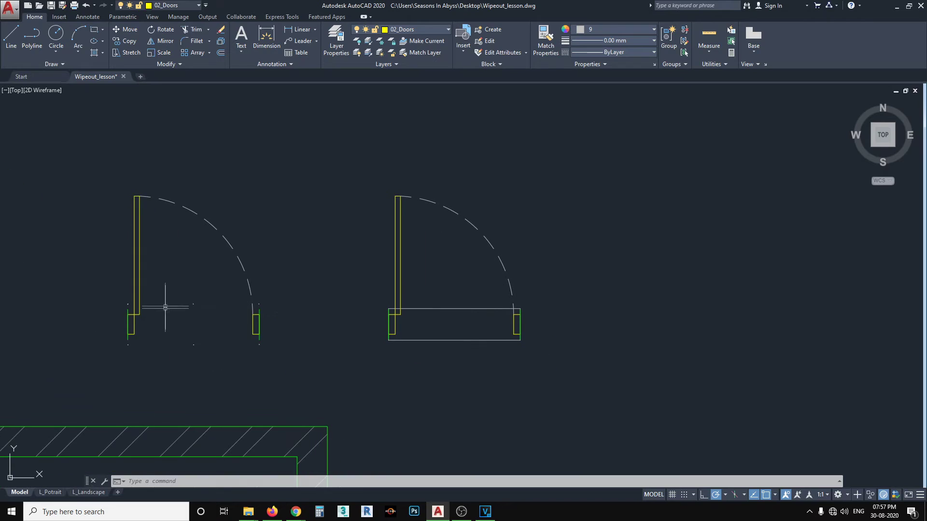
{"action": "left_click", "coordinate": [511, 331]}
{"action": "left_click", "coordinate": [436, 286]}
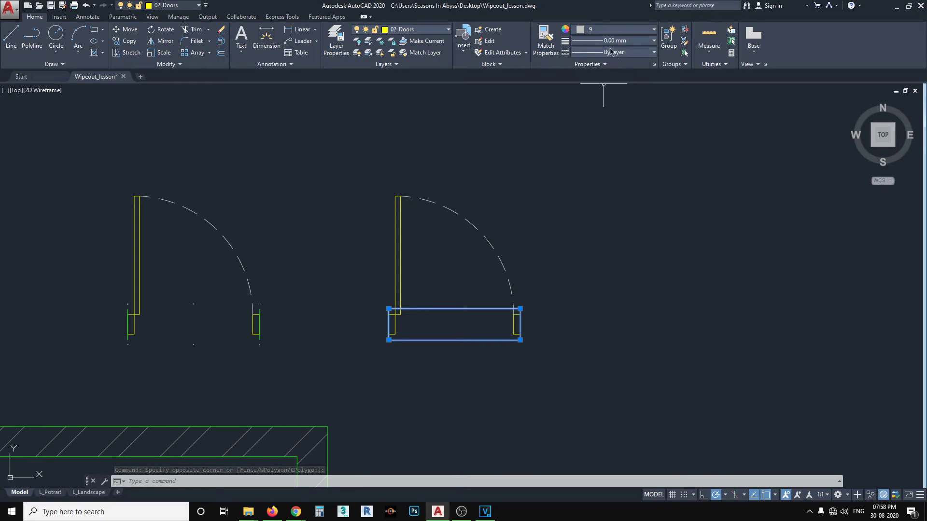
{"action": "left_click", "coordinate": [612, 30]}
{"action": "key", "text": "Escape"}
{"action": "key", "text": "Escape"}
{"action": "left_click", "coordinate": [488, 373]}
{"action": "left_click", "coordinate": [454, 314]}
{"action": "left_click", "coordinate": [613, 30]}
{"action": "left_click", "coordinate": [642, 134]}
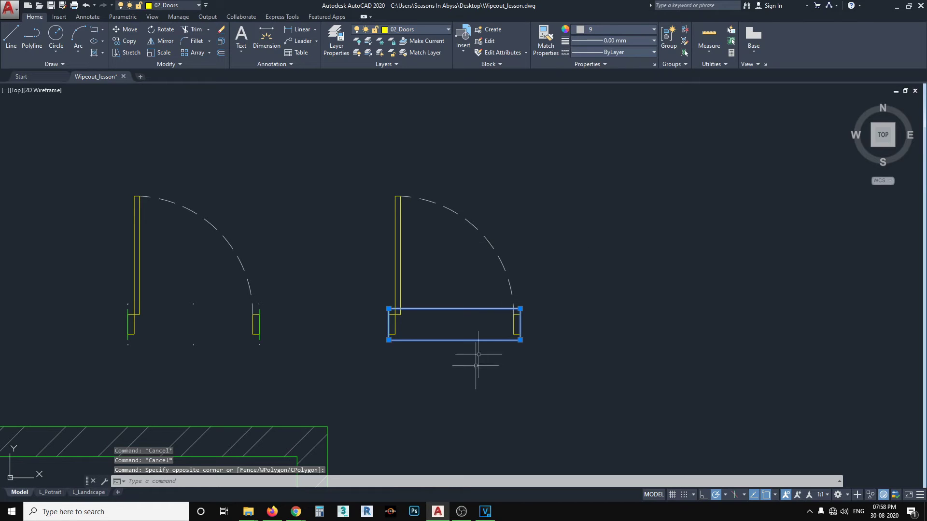
{"action": "left_click", "coordinate": [616, 52]}
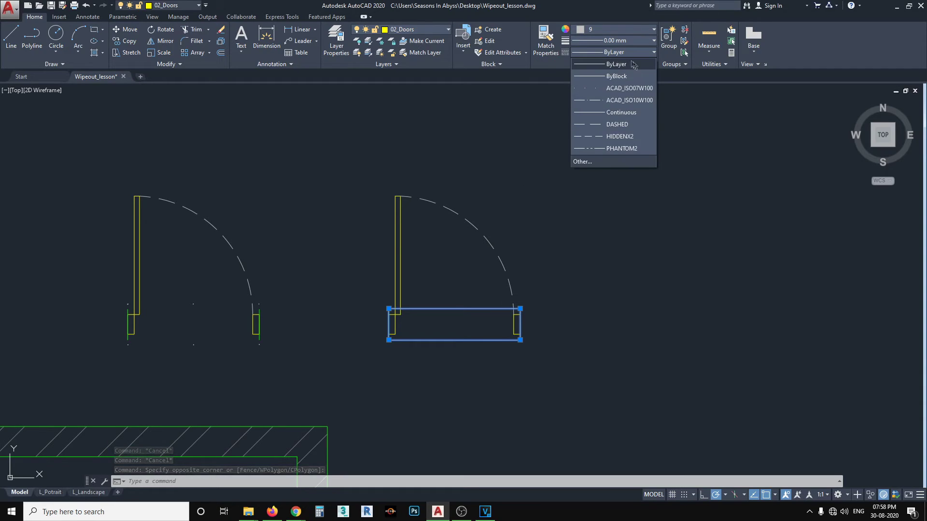
{"action": "left_click", "coordinate": [638, 89]}
Step: Review the loaded linetypes in the Linetype Manager and examine the wipeout's outline at close range
{"action": "left_click", "coordinate": [638, 52]}
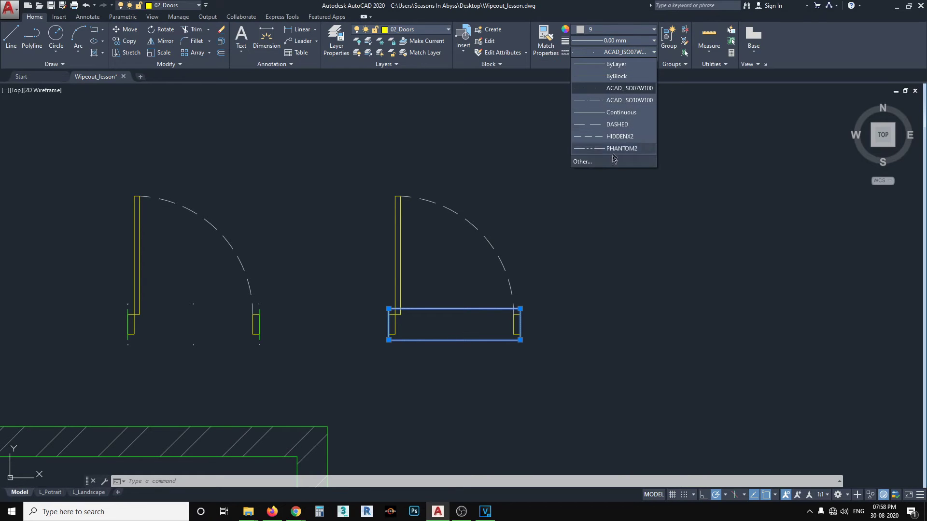
{"action": "left_click", "coordinate": [612, 161]}
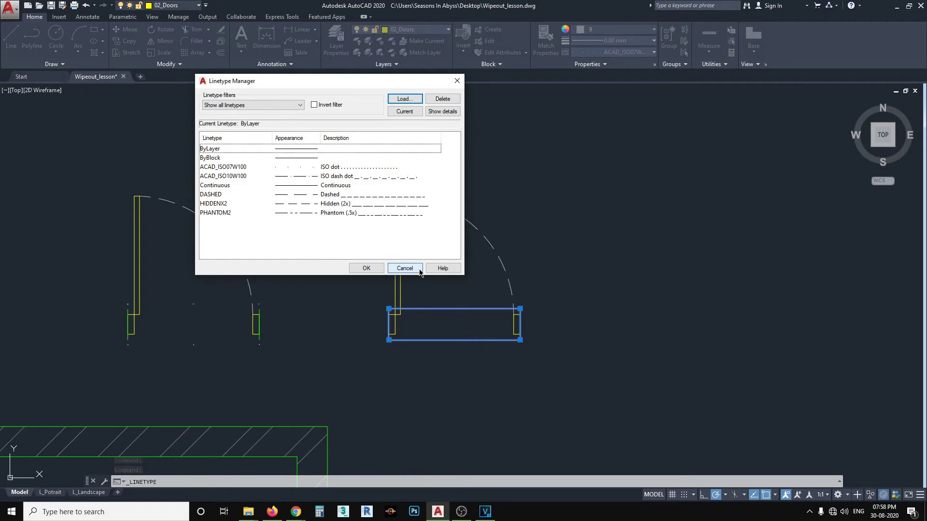
{"action": "left_click", "coordinate": [404, 268]}
{"action": "key", "text": "Escape"}
{"action": "scroll", "coordinate": [426, 335], "scroll_direction": "up", "scroll_amount": 5}
{"action": "scroll", "coordinate": [427, 334], "scroll_direction": "down", "scroll_amount": 3}
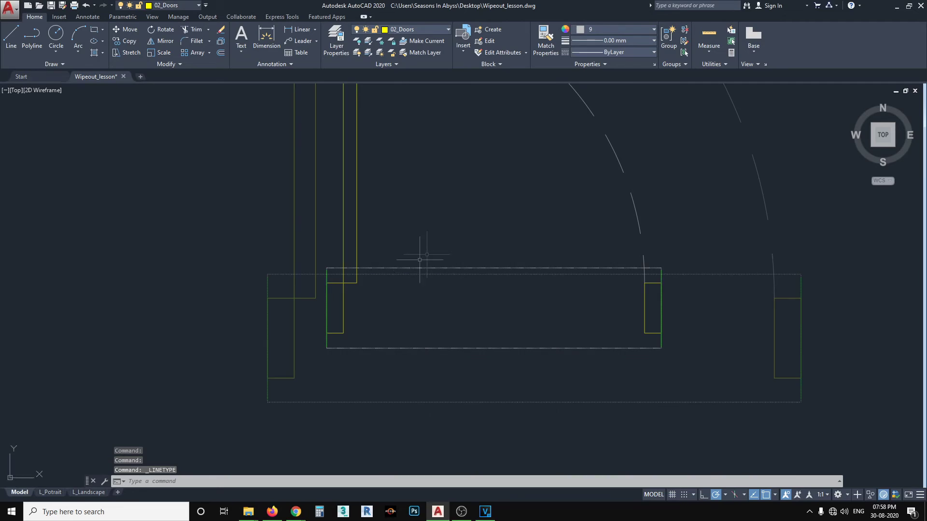
{"action": "scroll", "coordinate": [430, 277], "scroll_direction": "up", "scroll_amount": 4}
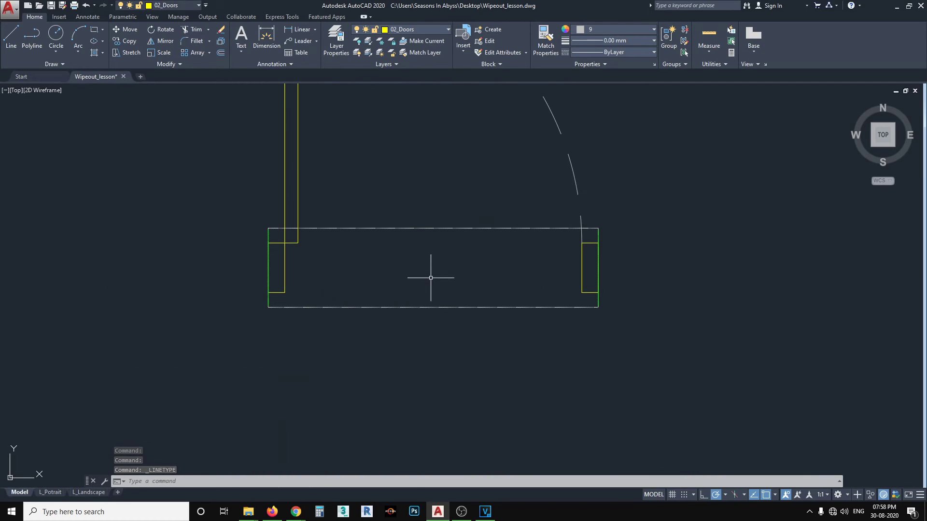
{"action": "scroll", "coordinate": [428, 273], "scroll_direction": "down", "scroll_amount": 4}
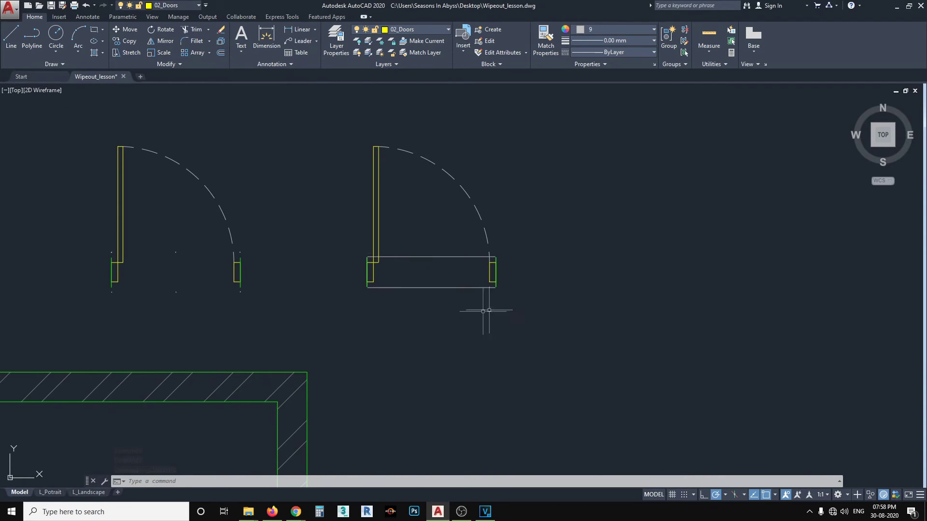
Step: Open the wipeout's properties and set its linetype scale to 100
{"action": "left_click", "coordinate": [449, 310]}
{"action": "left_click", "coordinate": [411, 224]}
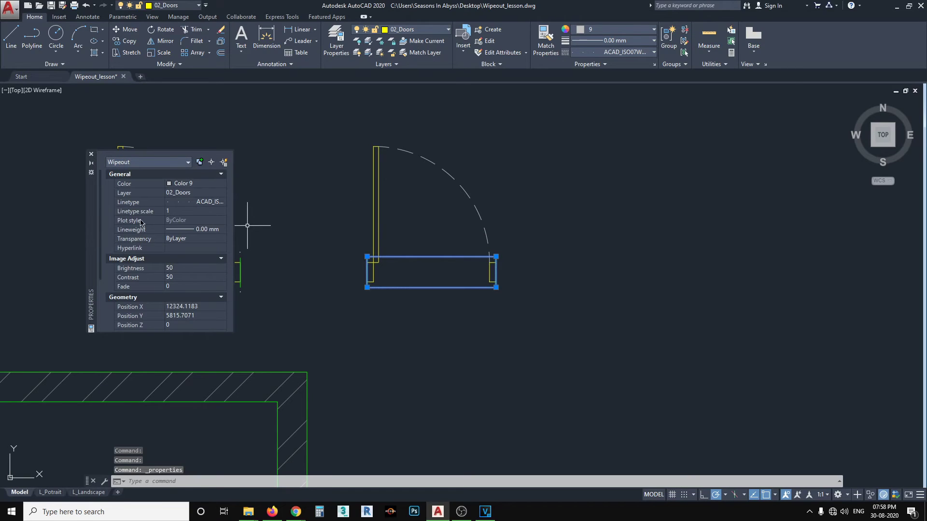
{"action": "left_click", "coordinate": [183, 212]}
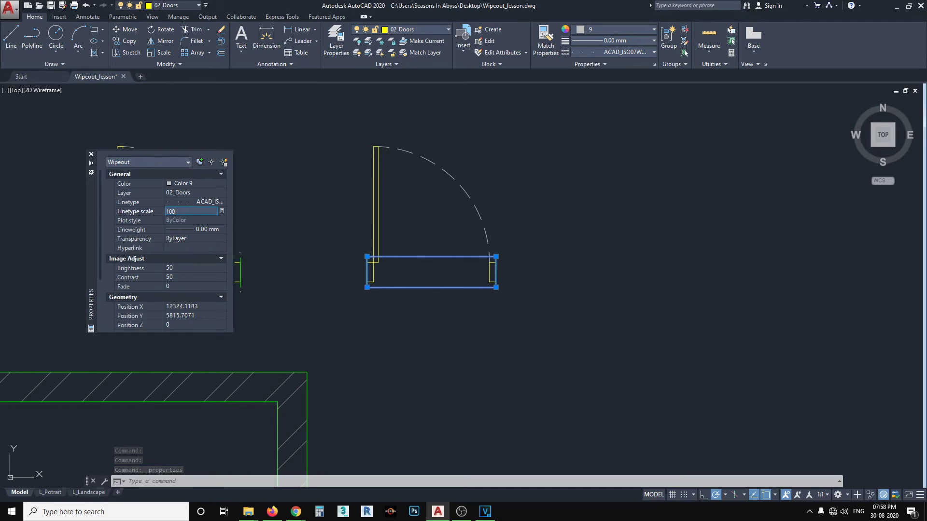
{"action": "type", "text": "100"}
{"action": "key", "text": "Return"}
Step: Set the wipeout's linetype scale to 200
{"action": "middle_click_drag", "start_coordinate": [420, 242], "coordinate": [542, 254]}
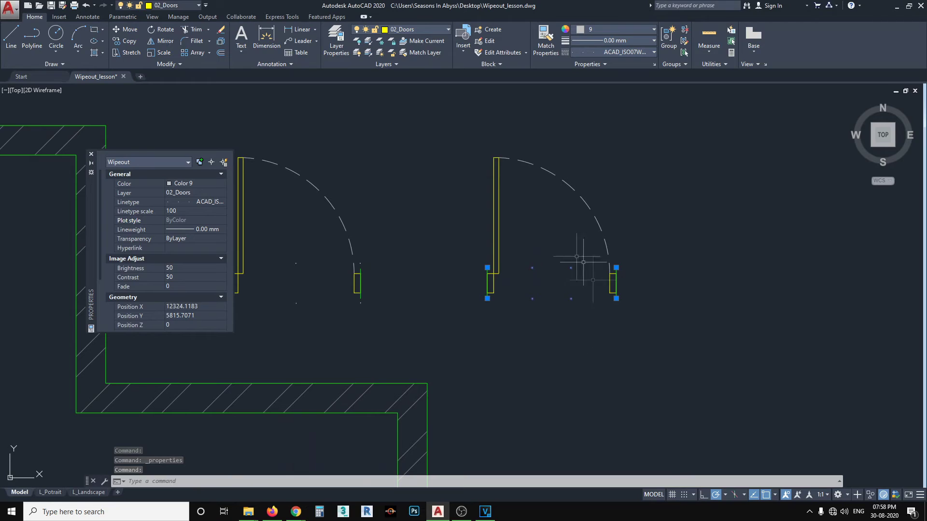
{"action": "left_click", "coordinate": [195, 210]}
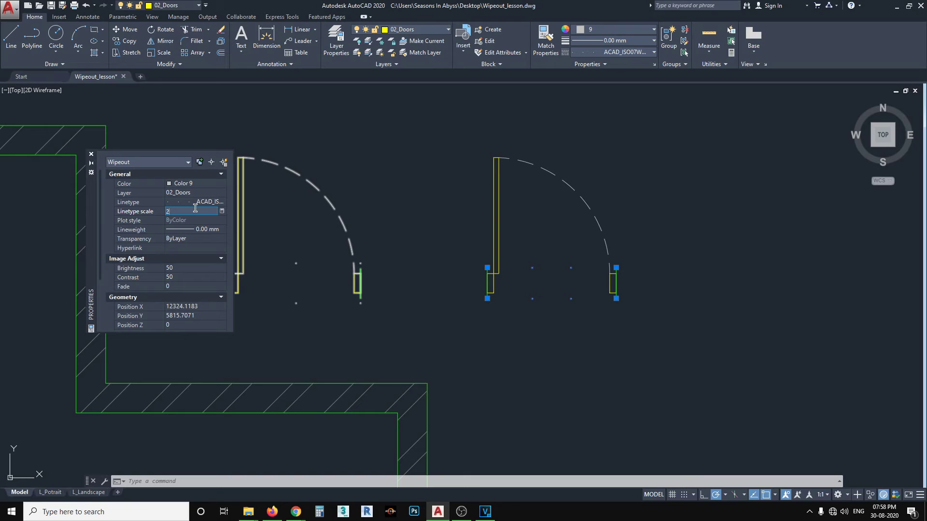
{"action": "type", "text": "200"}
{"action": "key", "text": "Return"}
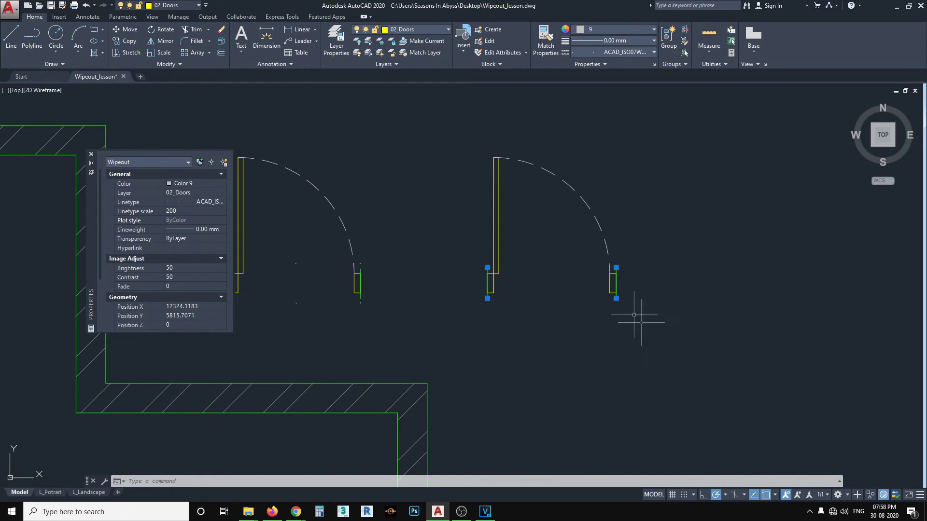
Step: Set the wipeout's linetype scale to 150, then close its properties and clear the selection
{"action": "left_click", "coordinate": [186, 213]}
{"action": "middle_click_drag", "start_coordinate": [407, 330], "coordinate": [456, 338]}
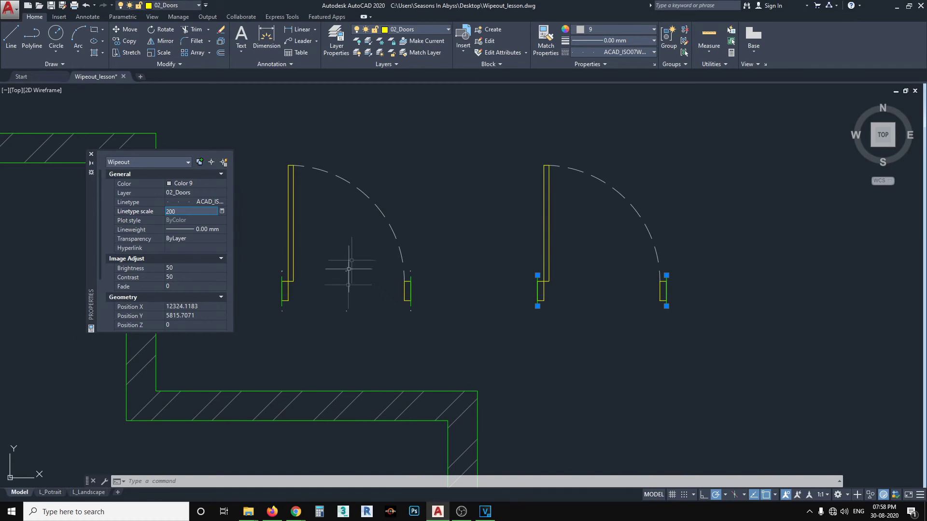
{"action": "middle_click_drag", "start_coordinate": [620, 341], "coordinate": [560, 350]}
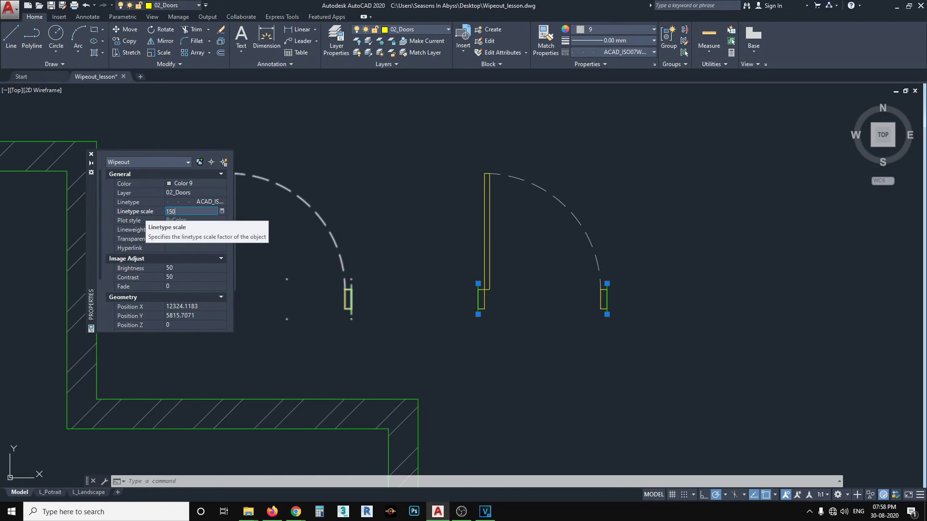
{"action": "type", "text": "0"}
{"action": "key", "text": "Return"}
{"action": "mouse_move", "coordinate": [546, 348]}
{"action": "middle_mouse_down"}
{"action": "mouse_move", "coordinate": [534, 325]}
{"action": "mouse_move", "coordinate": [682, 374]}
{"action": "middle_mouse_up"}
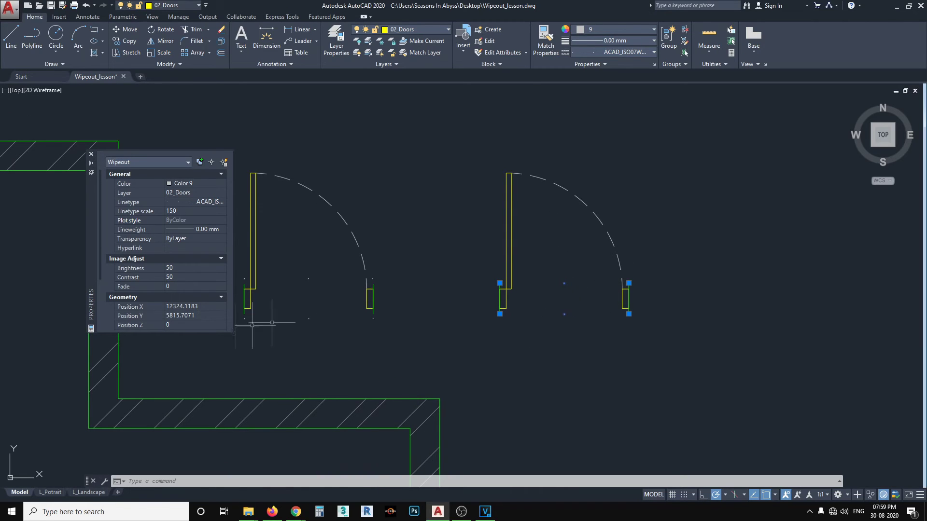
{"action": "left_click", "coordinate": [91, 154]}
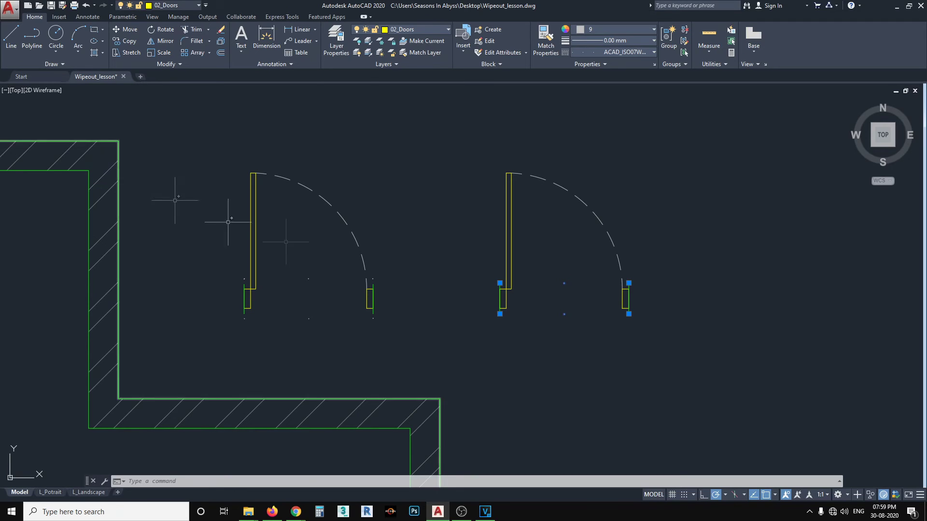
{"action": "key", "text": "Escape"}
Step: Convert all the parts of the exploded door, including its wipeout, to a block named Door_wipe
{"action": "left_click", "coordinate": [678, 372]}
{"action": "left_click", "coordinate": [469, 220]}
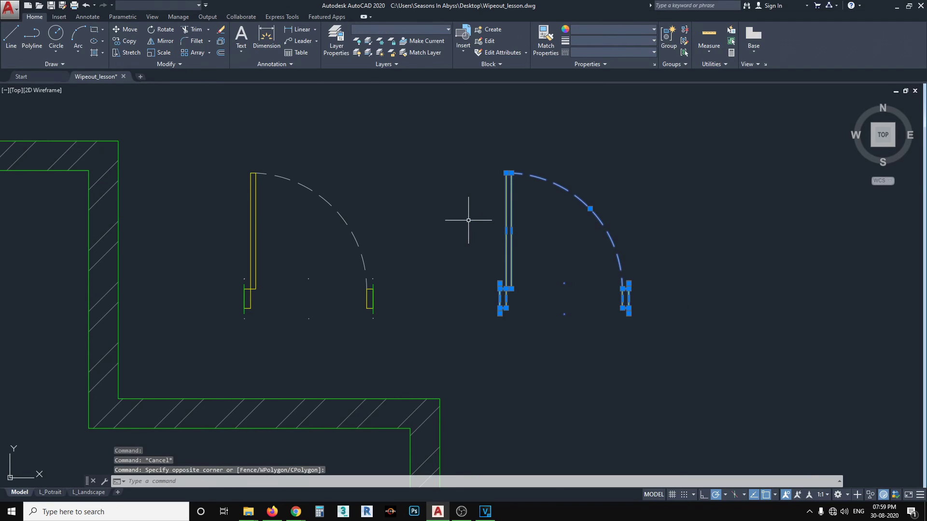
{"action": "key", "text": "Return"}
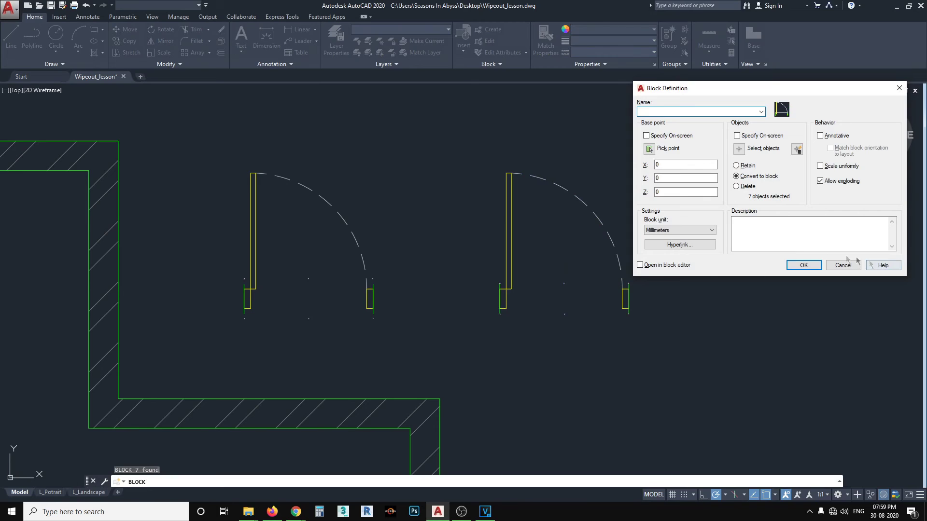
{"action": "left_click", "coordinate": [803, 266]}
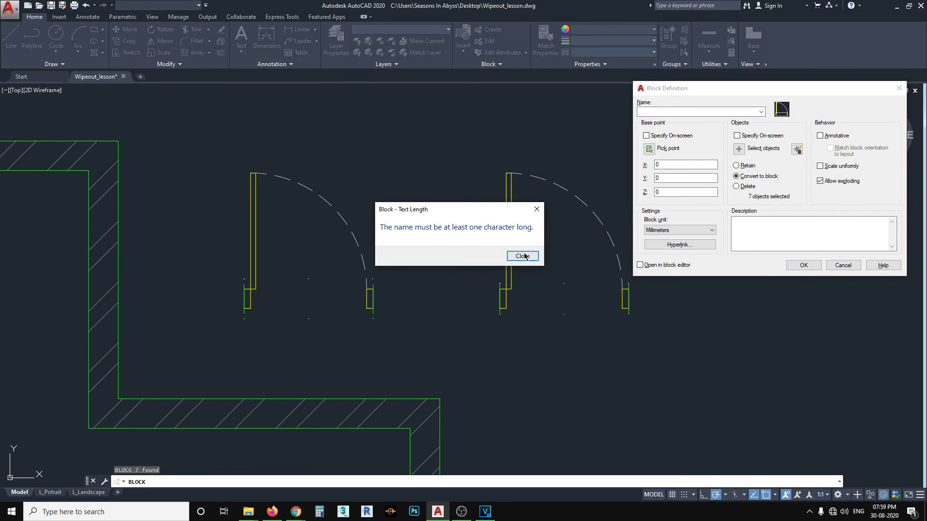
{"action": "left_click", "coordinate": [524, 257]}
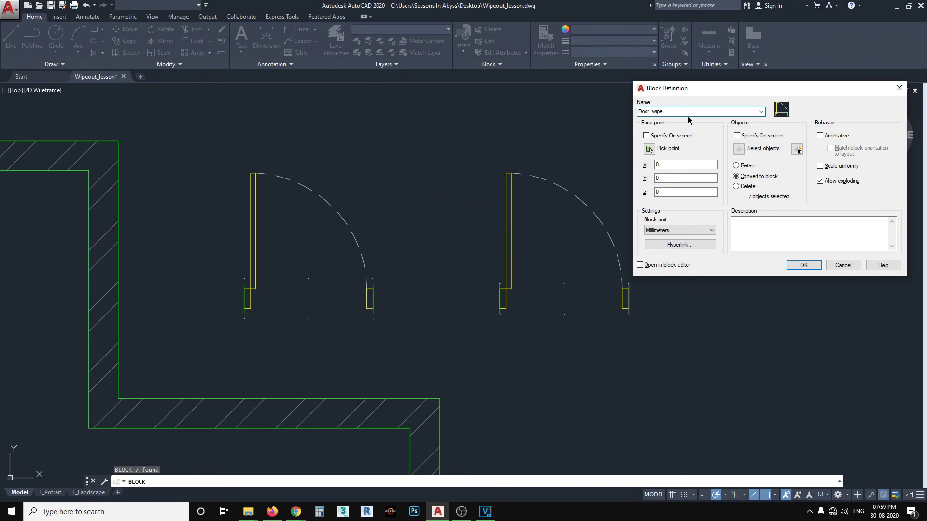
{"action": "left_click", "coordinate": [803, 265]}
{"action": "middle_click_drag", "start_coordinate": [484, 353], "coordinate": [502, 344]}
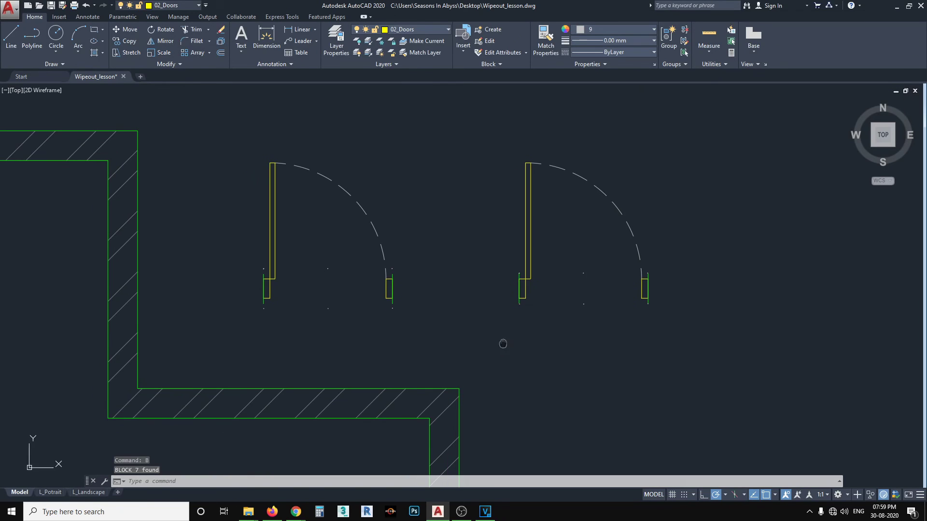
Step: Move the new door block by the lower endpoint of its hinge-side frame line onto the room's bottom wall, using the Nearest snap
{"action": "left_click", "coordinate": [693, 325]}
{"action": "left_click", "coordinate": [499, 248]}
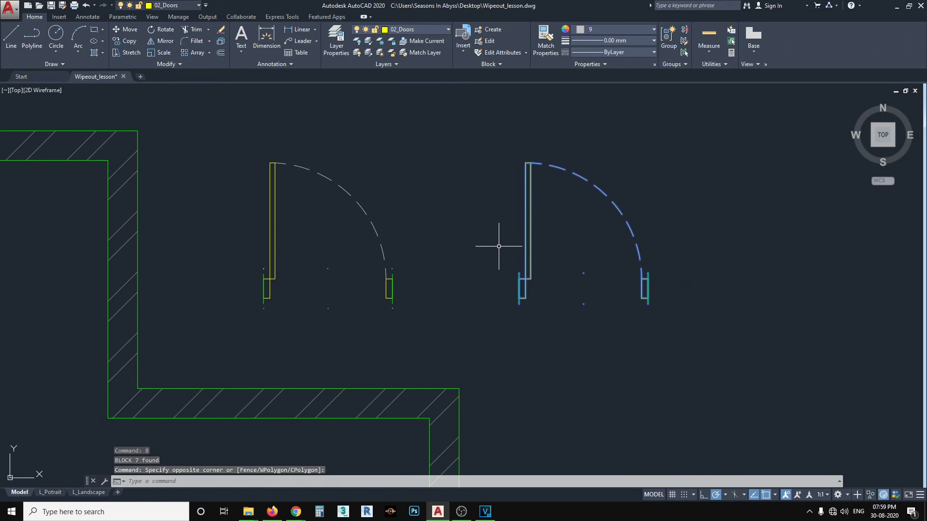
{"action": "type", "text": "m"}
{"action": "key", "text": "Return"}
{"action": "scroll", "coordinate": [499, 246], "scroll_direction": "up", "scroll_amount": 3}
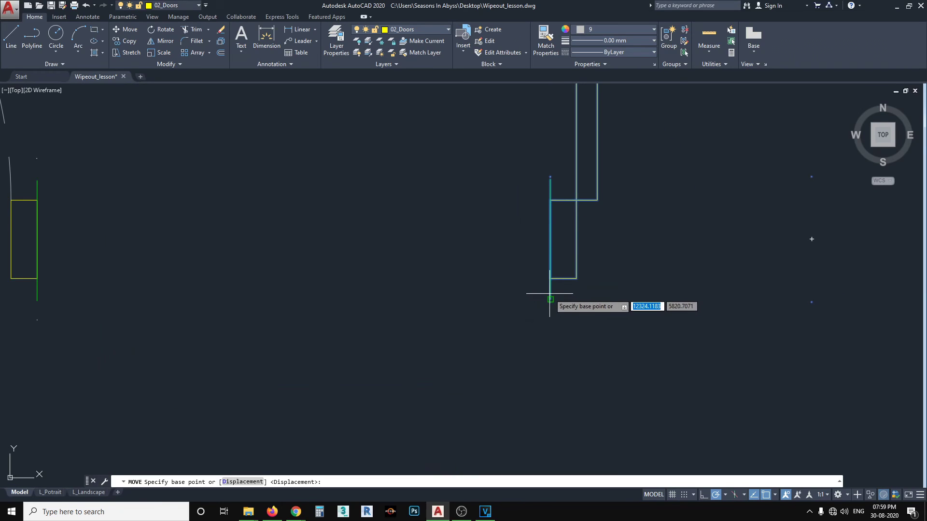
{"action": "scroll", "coordinate": [558, 300], "scroll_direction": "up", "scroll_amount": 1}
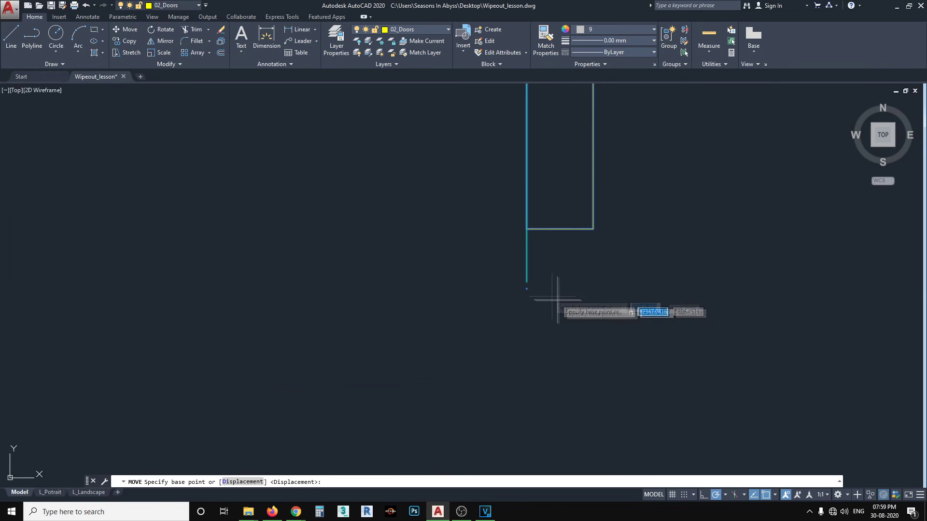
{"action": "left_click", "coordinate": [526, 282]}
{"action": "scroll", "coordinate": [506, 294], "scroll_direction": "down", "scroll_amount": 4}
{"action": "scroll", "coordinate": [507, 338], "scroll_direction": "up", "scroll_amount": 5}
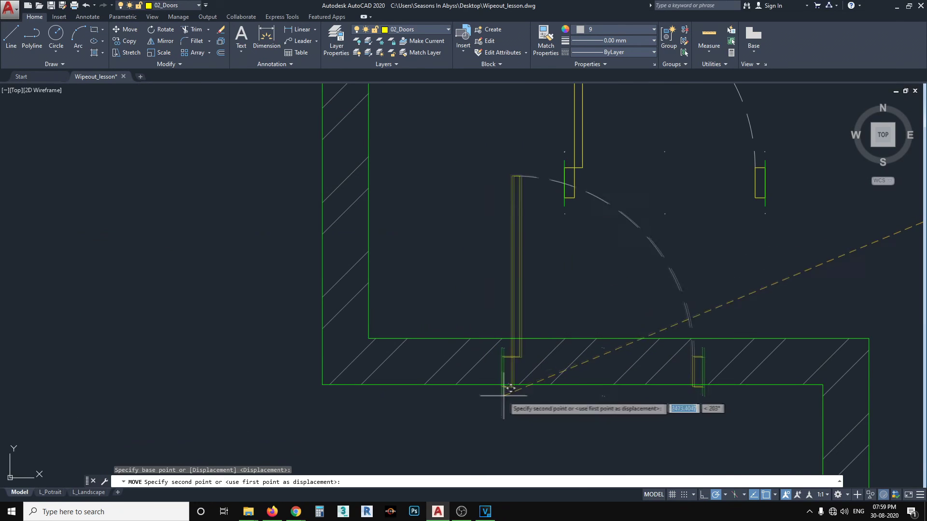
{"action": "right_click", "coordinate": [574, 379], "text": "shift"}
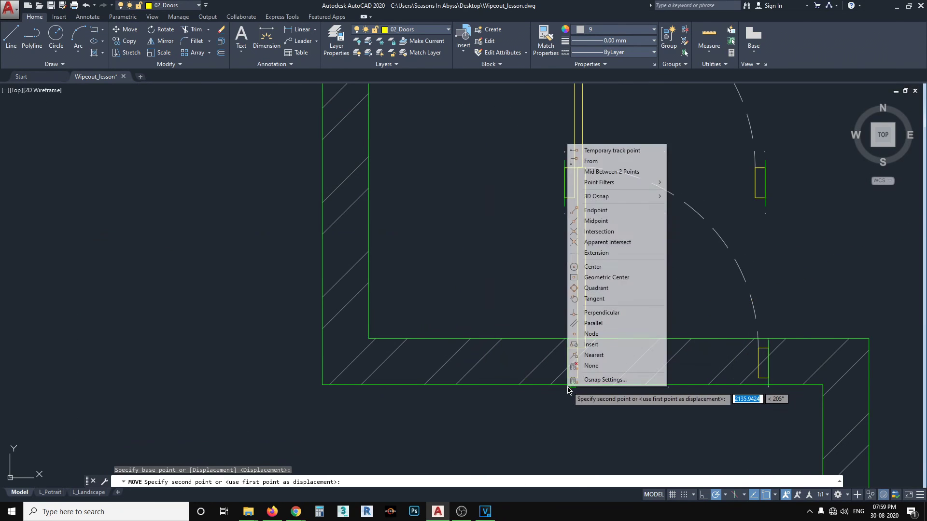
{"action": "left_click", "coordinate": [604, 356]}
{"action": "scroll", "coordinate": [438, 381], "scroll_direction": "down", "scroll_amount": 6}
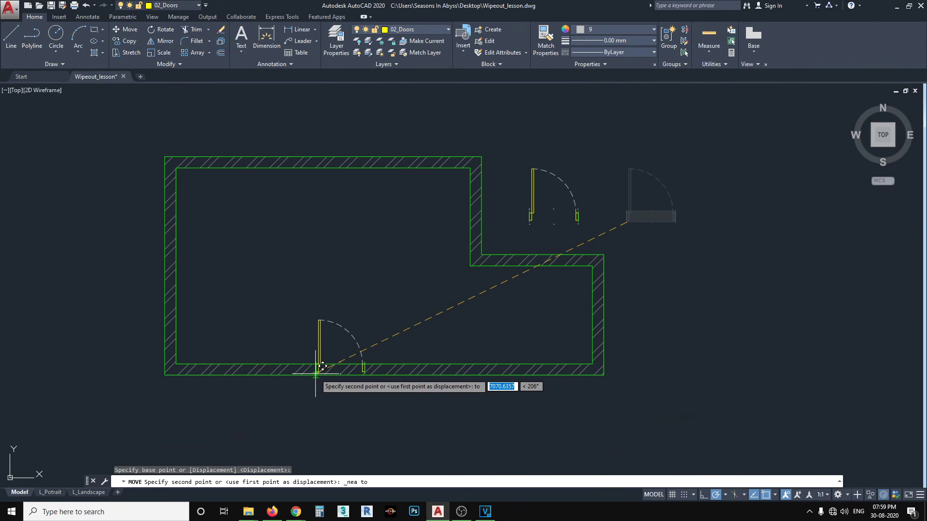
{"action": "left_click", "coordinate": [318, 374]}
Step: Examine how the placed door block masks the bottom wall's hatching, up close and across the whole room
{"action": "scroll", "coordinate": [513, 384], "scroll_direction": "up", "scroll_amount": 5}
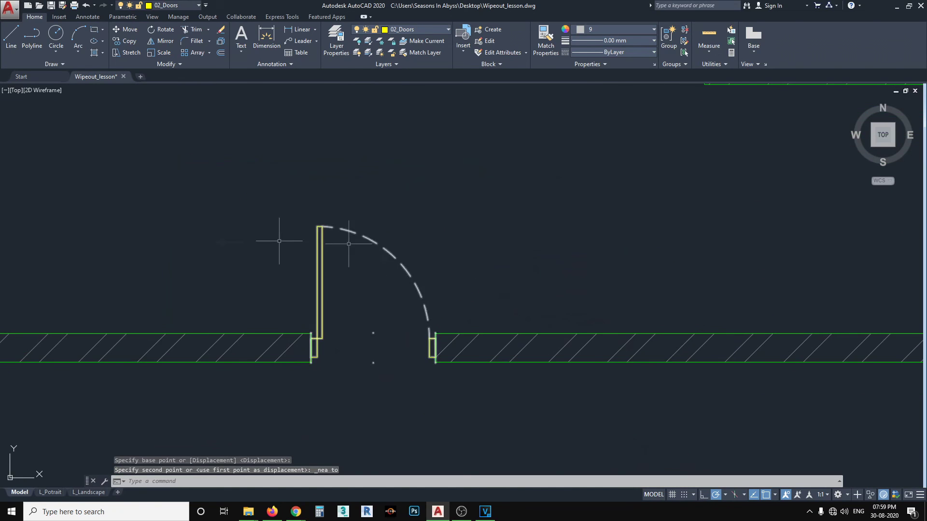
{"action": "scroll", "coordinate": [435, 376], "scroll_direction": "down", "scroll_amount": 3}
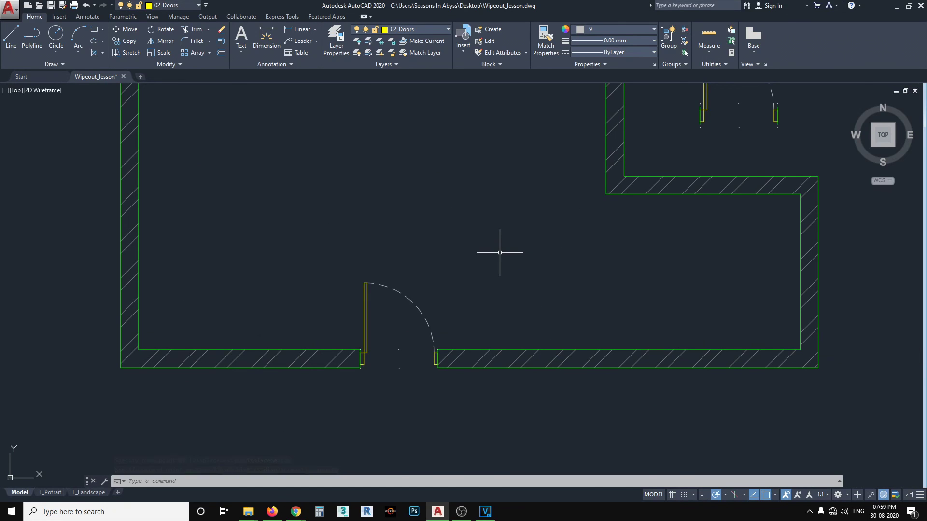
{"action": "mouse_move", "coordinate": [515, 265]}
{"action": "middle_mouse_down"}
{"action": "mouse_move", "coordinate": [590, 294]}
{"action": "mouse_move", "coordinate": [675, 298]}
{"action": "mouse_move", "coordinate": [647, 273]}
{"action": "middle_mouse_up"}
{"action": "scroll", "coordinate": [647, 273], "scroll_direction": "down", "scroll_amount": 2}
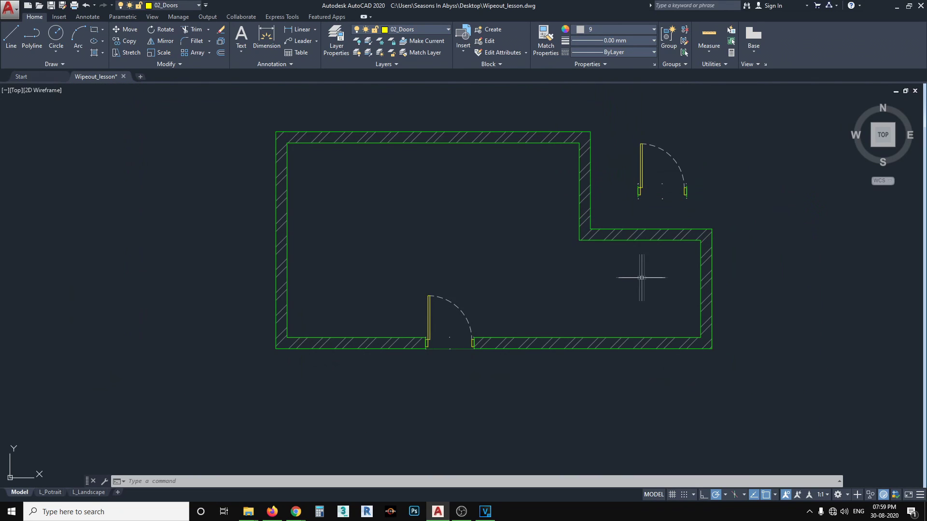
{"action": "scroll", "coordinate": [476, 324], "scroll_direction": "up", "scroll_amount": 2}
{"action": "middle_click_drag", "start_coordinate": [493, 279], "coordinate": [527, 318]}
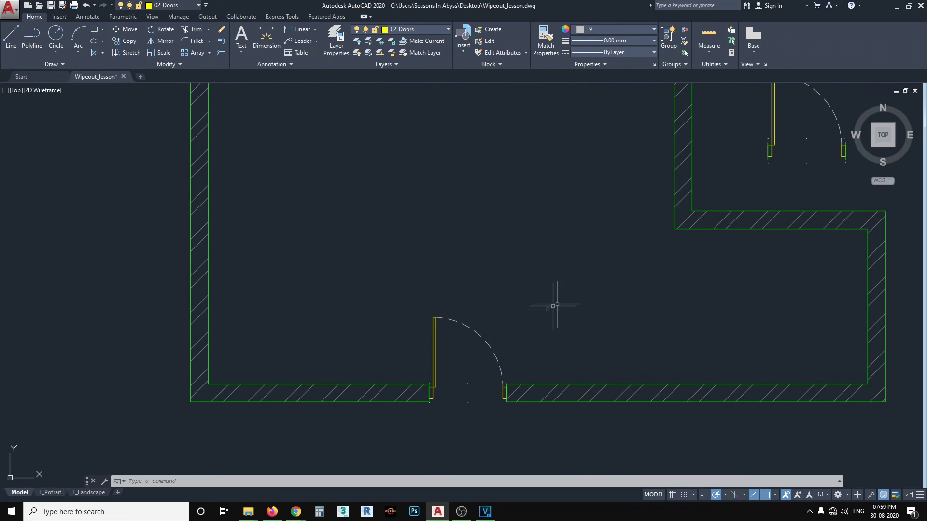
{"action": "scroll", "coordinate": [567, 258], "scroll_direction": "down", "scroll_amount": 5}
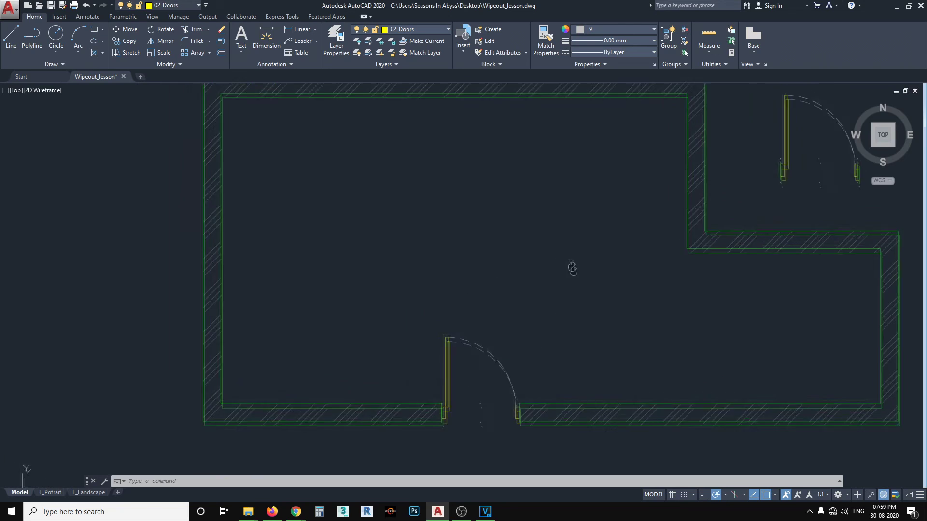
{"action": "scroll", "coordinate": [555, 337], "scroll_direction": "up", "scroll_amount": 3}
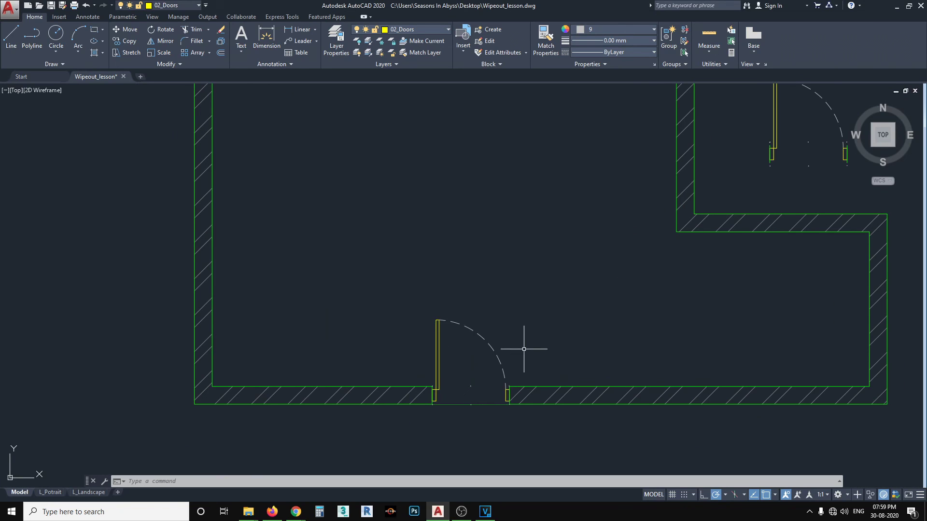
Step: Move the door block by its lower hinge-side endpoint from the bottom wall to the short horizontal wall beside the inner corner, using the Nearest snap
{"action": "left_click_drag", "start_coordinate": [544, 366], "coordinate": [340, 329]}
{"action": "type", "text": "m"}
{"action": "key", "text": "Return"}
{"action": "scroll", "coordinate": [459, 434], "scroll_direction": "up", "scroll_amount": 4}
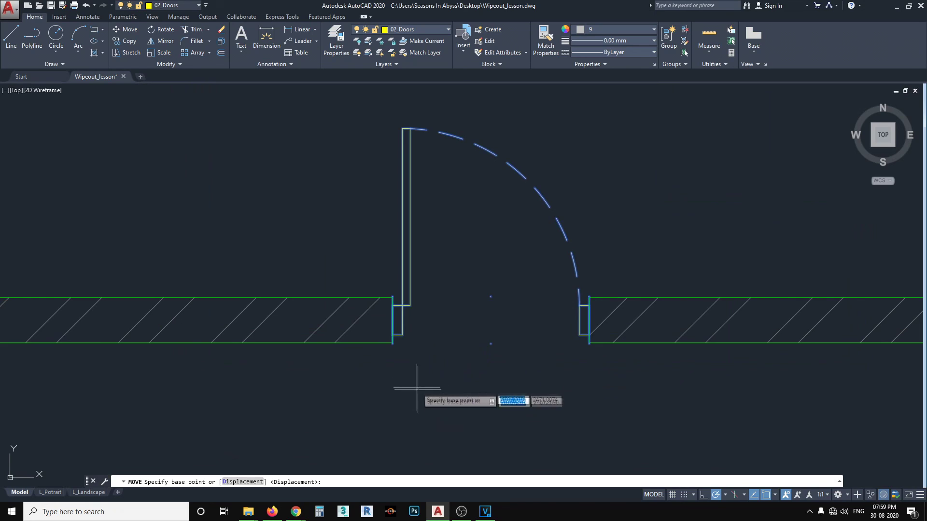
{"action": "left_click", "coordinate": [391, 340]}
{"action": "scroll", "coordinate": [550, 270], "scroll_direction": "down", "scroll_amount": 4}
{"action": "right_click", "coordinate": [451, 338], "text": "shift"}
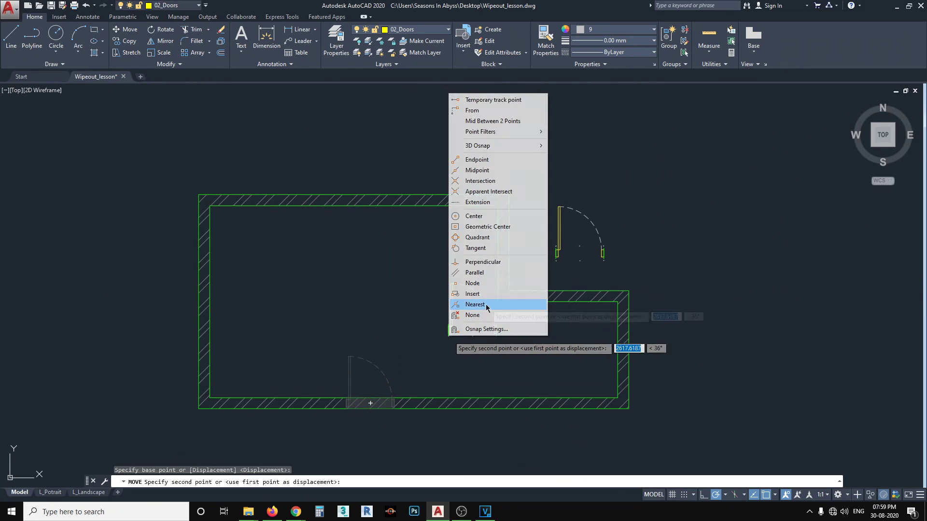
{"action": "left_click", "coordinate": [474, 304]}
{"action": "scroll", "coordinate": [544, 290], "scroll_direction": "up", "scroll_amount": 4}
{"action": "left_click", "coordinate": [544, 296]}
{"action": "mouse_move", "coordinate": [544, 300]}
{"action": "middle_mouse_down"}
{"action": "mouse_move", "coordinate": [611, 336]}
{"action": "mouse_move", "coordinate": [579, 327]}
{"action": "mouse_move", "coordinate": [630, 286]}
{"action": "middle_mouse_up"}
{"action": "scroll", "coordinate": [593, 323], "scroll_direction": "down", "scroll_amount": 4}
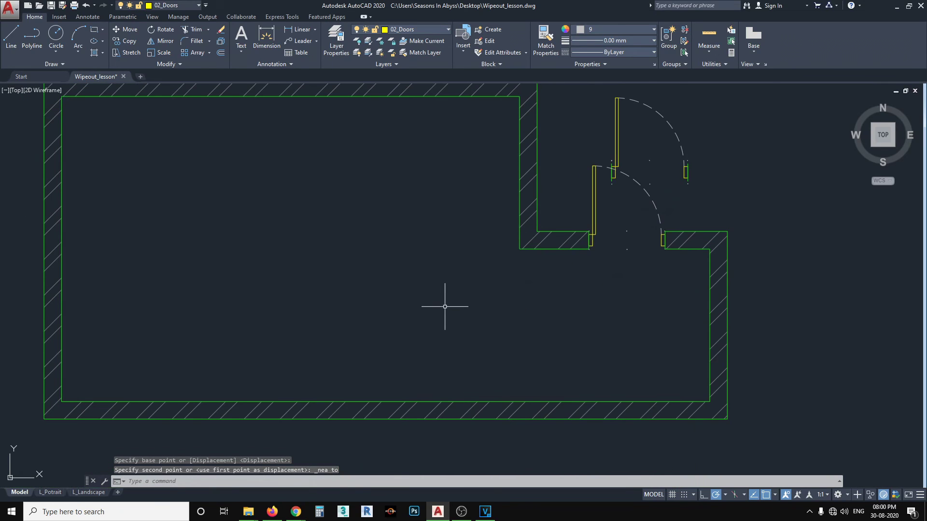